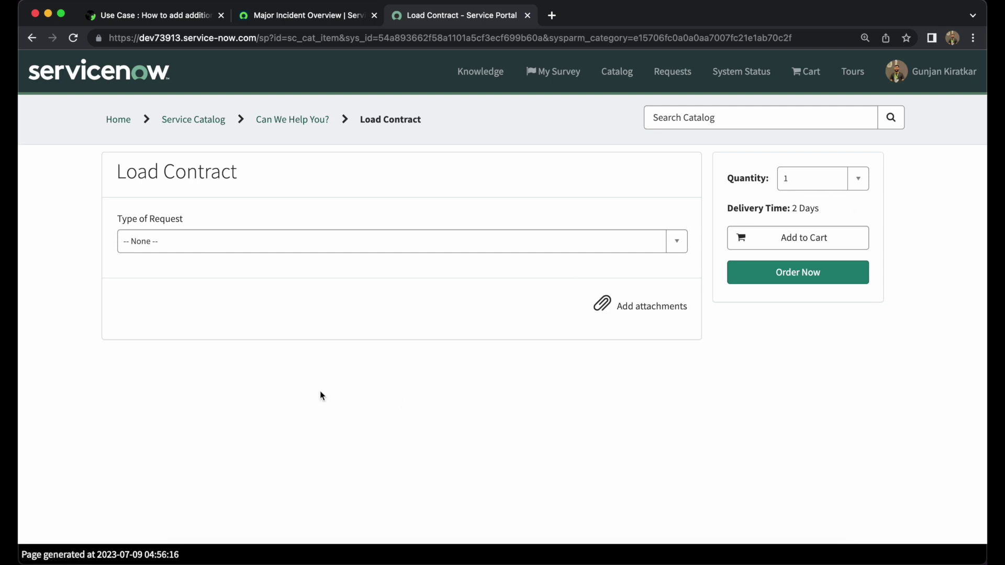
- Reveal the widget options for the Load Contract catalog item area to identify its widget
right_click(359, 311)
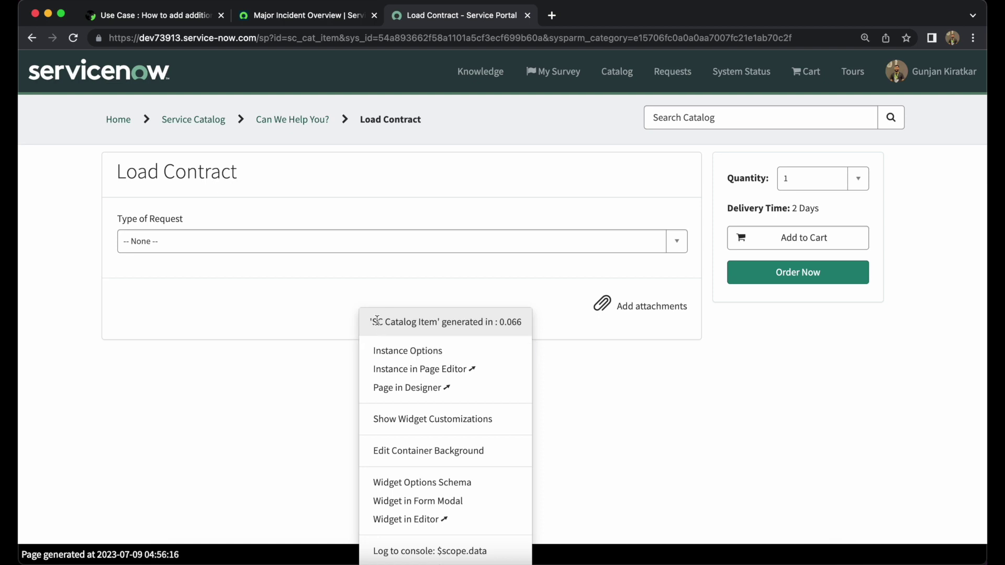
- Note the widget name 'SC Catalog Item' and open Service Portal > Widgets in the classic tab
drag(373, 322, 438, 323)
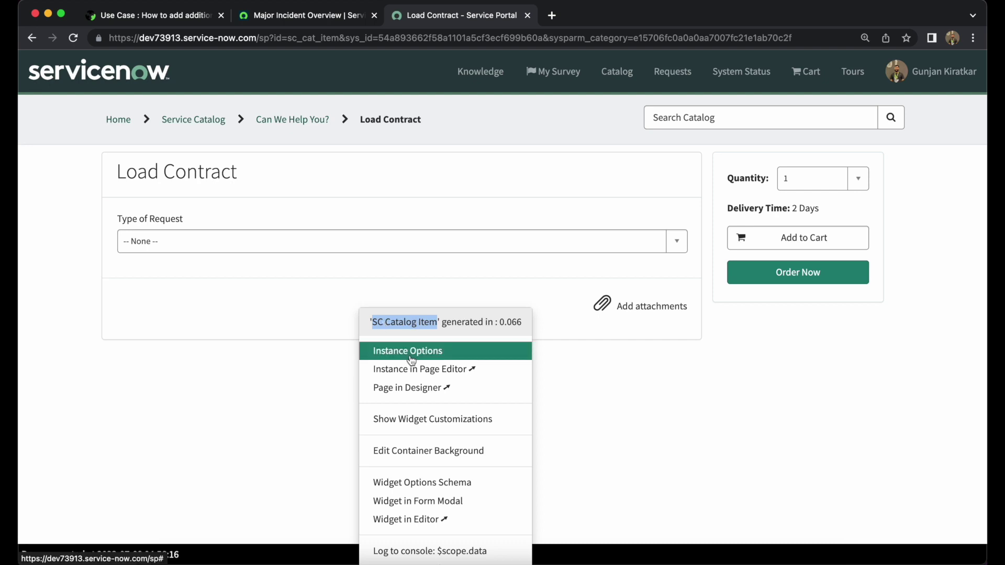
click(265, 314)
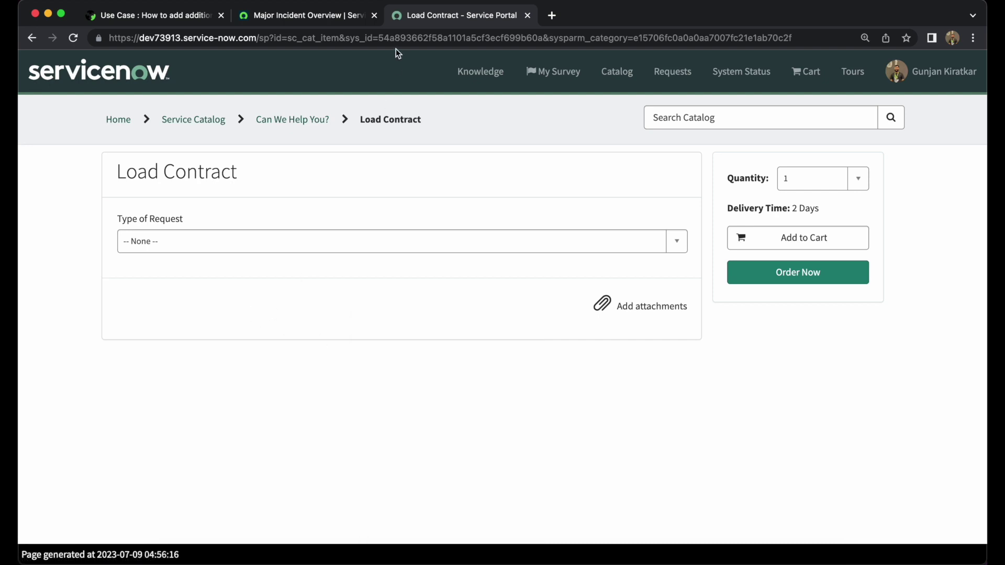
click(317, 14)
click(170, 68)
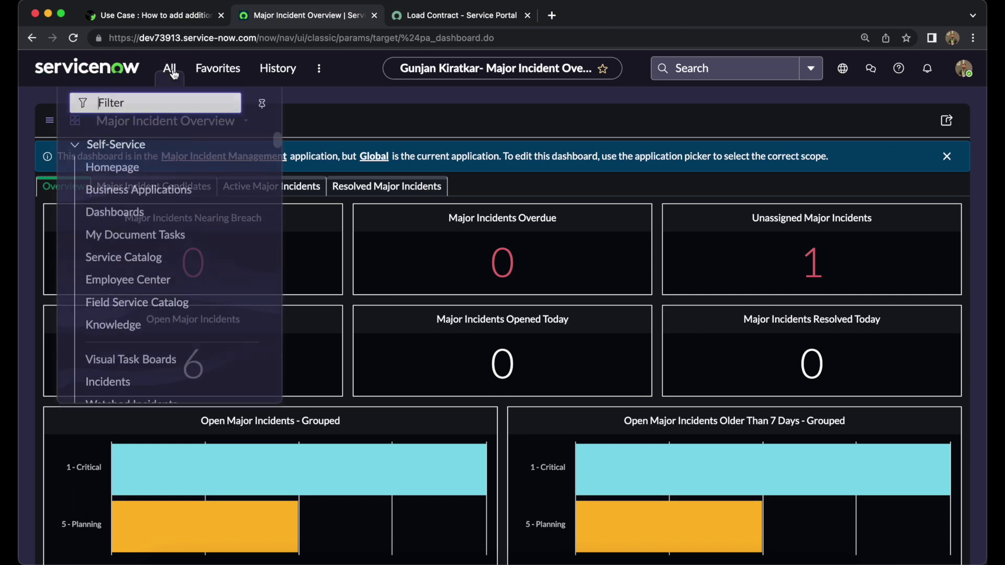
text(w)
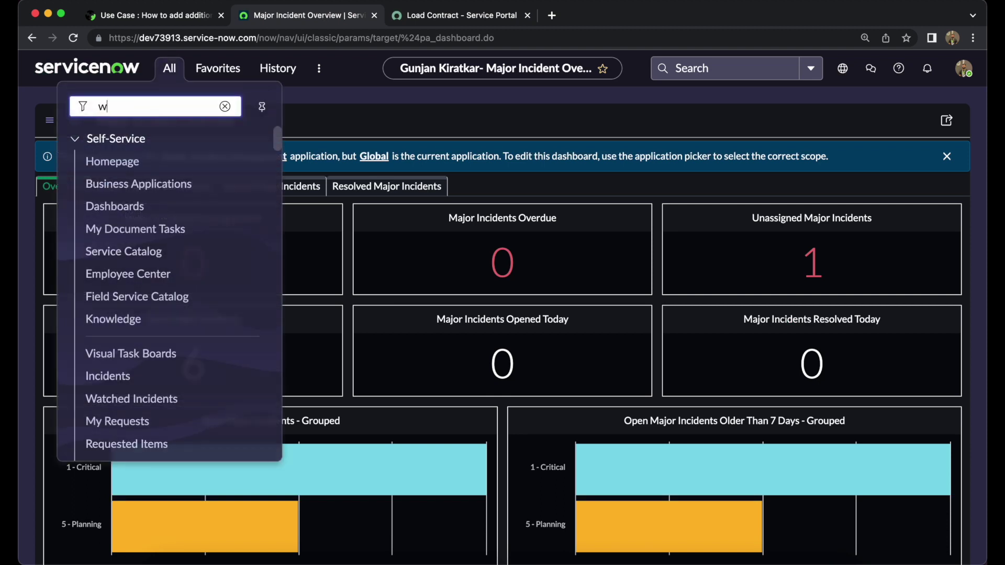
text(idget)
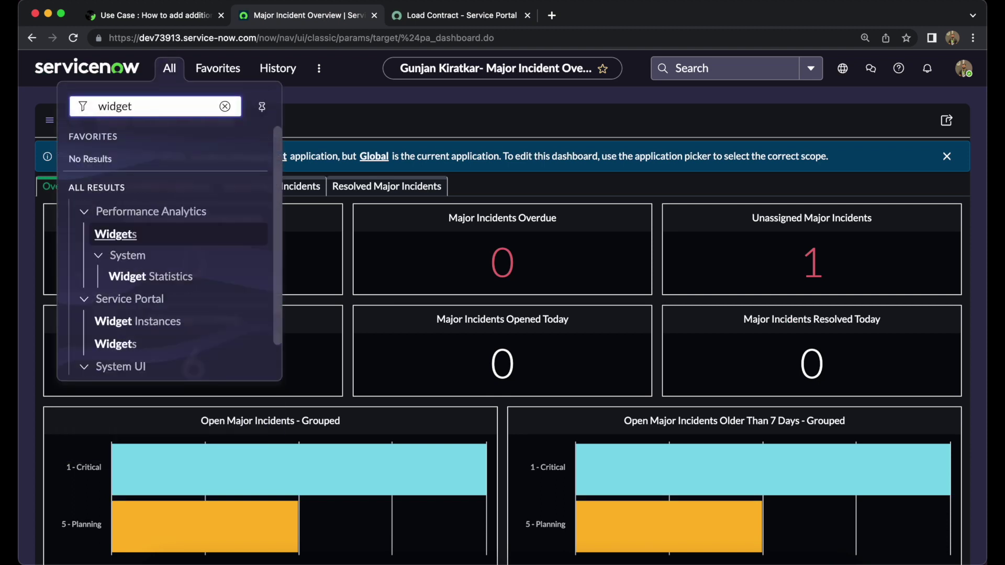
scroll(110, 297, down, 1)
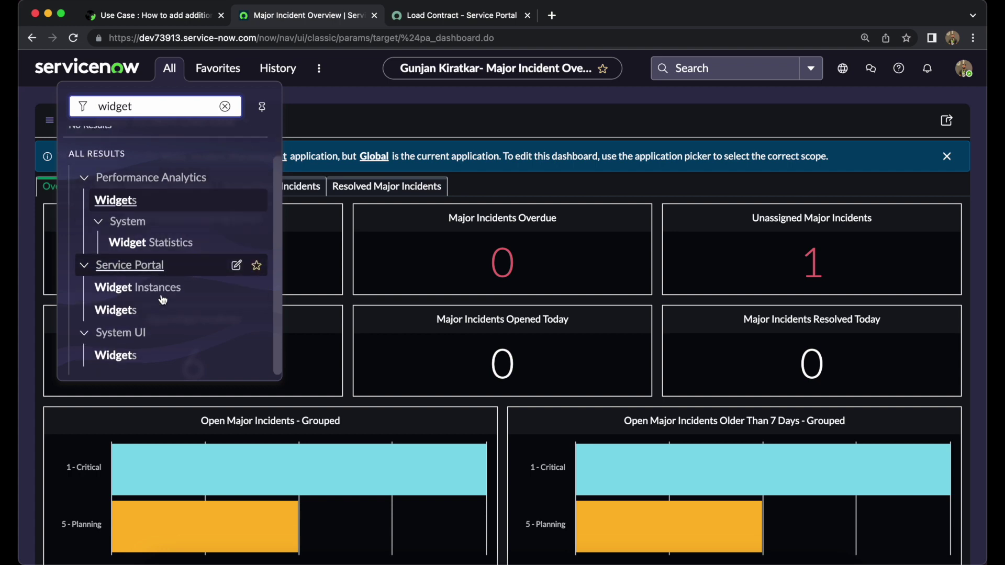
click(116, 310)
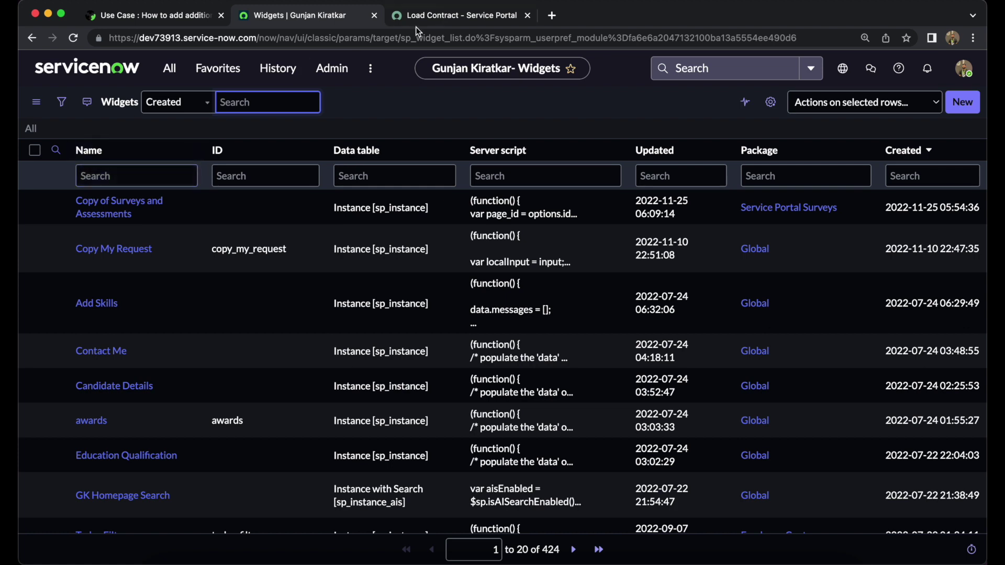
click(426, 18)
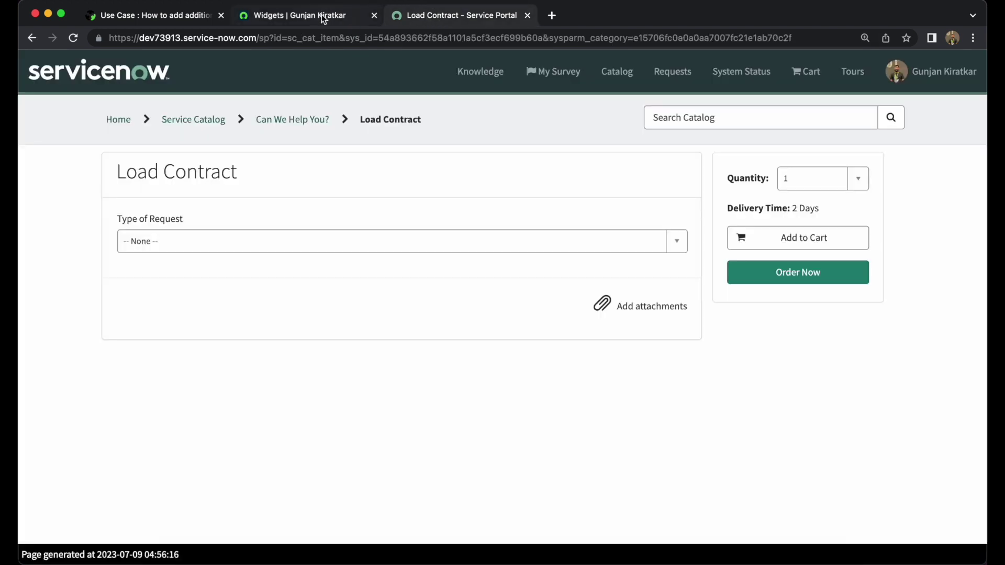
- Filter the Widgets list by name '*Sc catalog Item' and open the SC Catalog Item record
ctrl+right_click(259, 304)
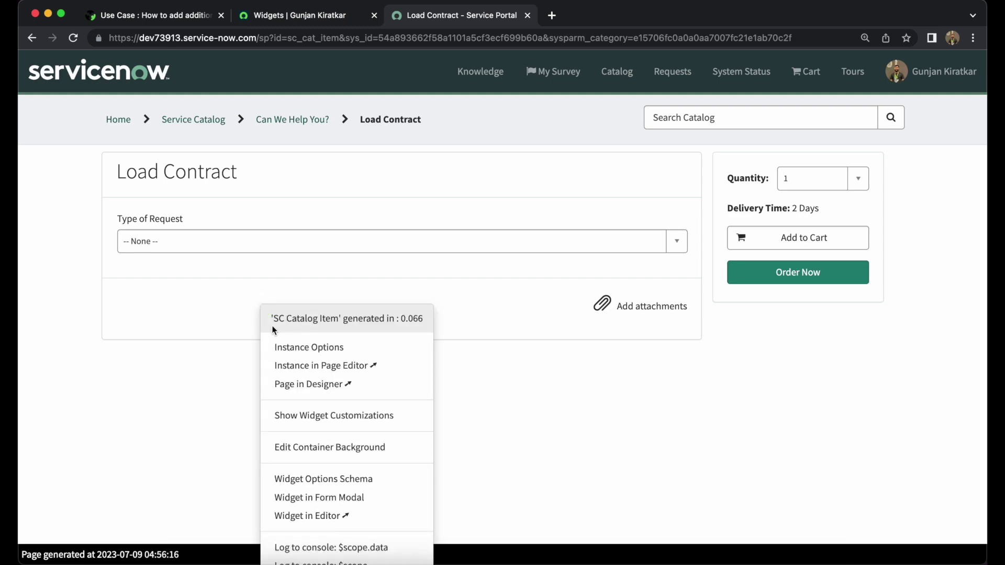
click(289, 15)
click(92, 174)
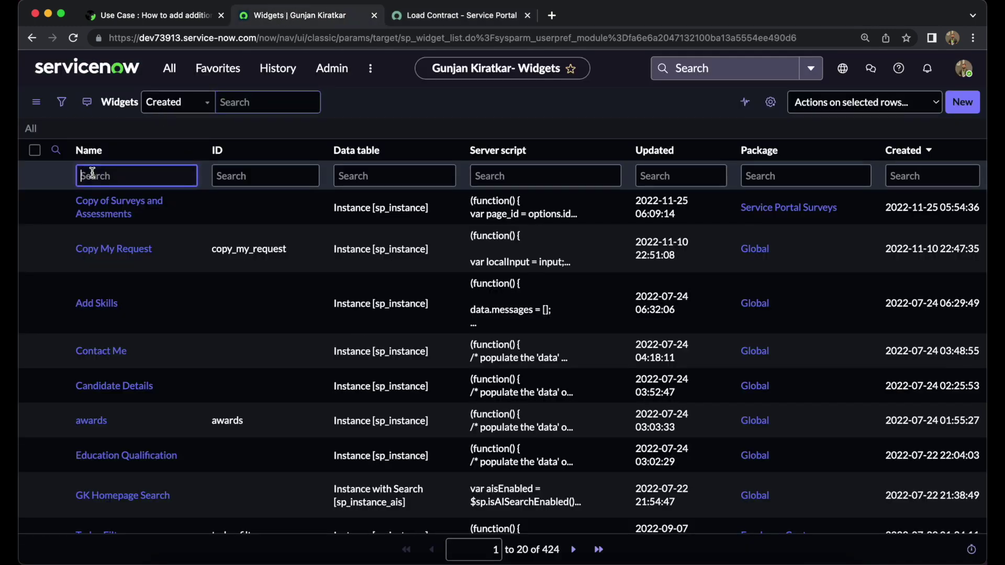
text(*s)
key(BackSpace)
text(Sc)
text( catalog)
text( Item)
key(Return)
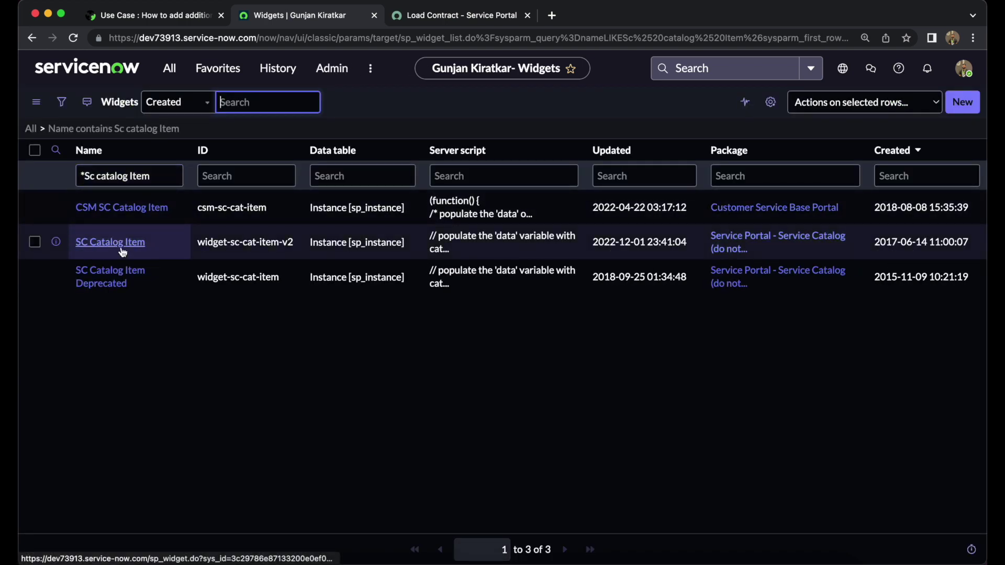
click(107, 247)
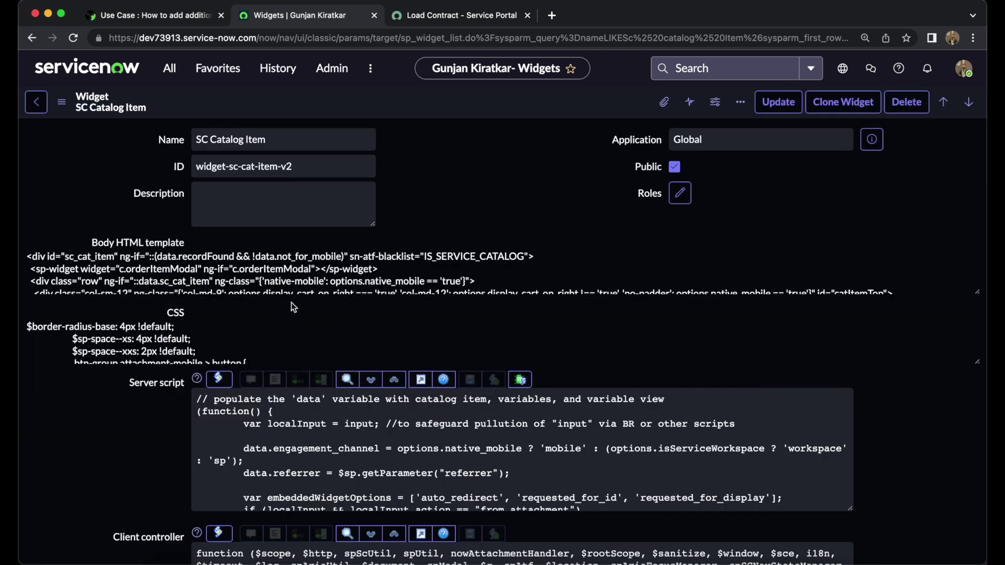
click(460, 15)
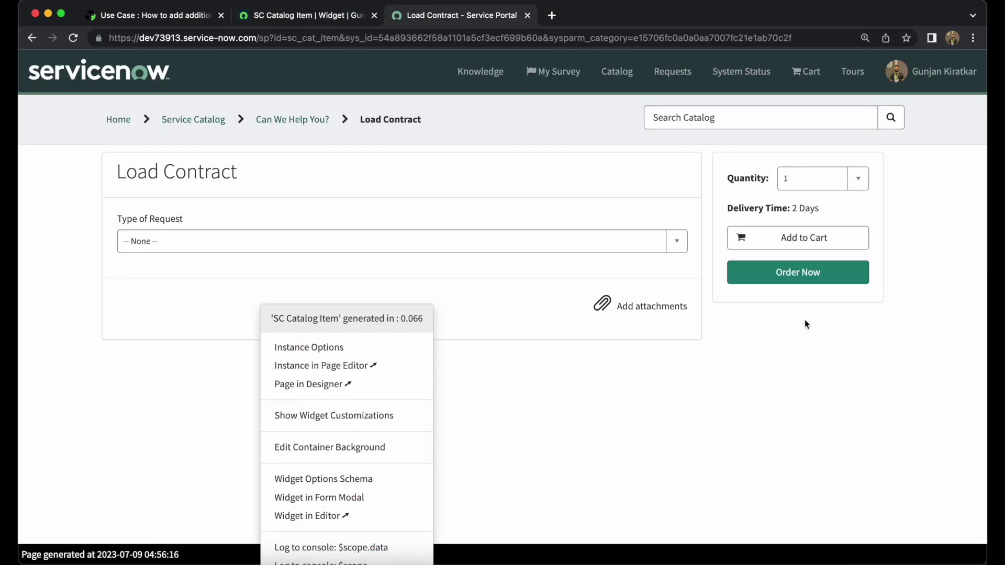
click(774, 353)
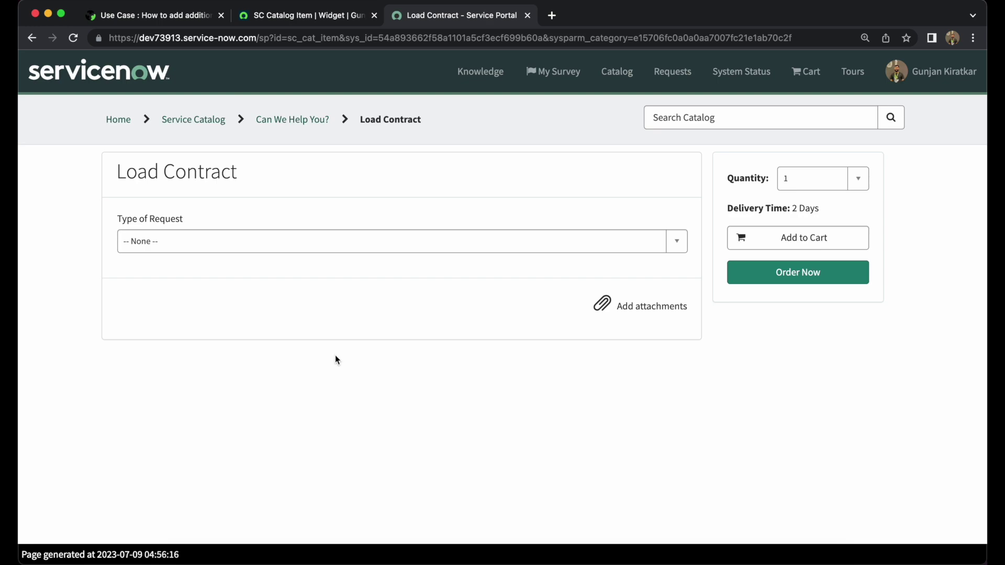
click(323, 15)
scroll(191, 404, down, 5)
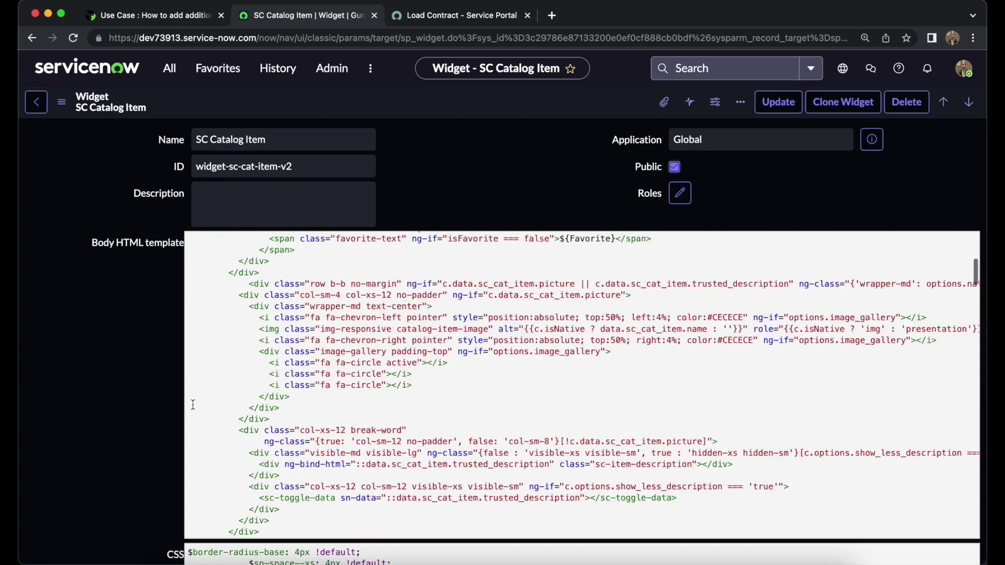
scroll(191, 404, down, 5)
scroll(358, 419, down, 5)
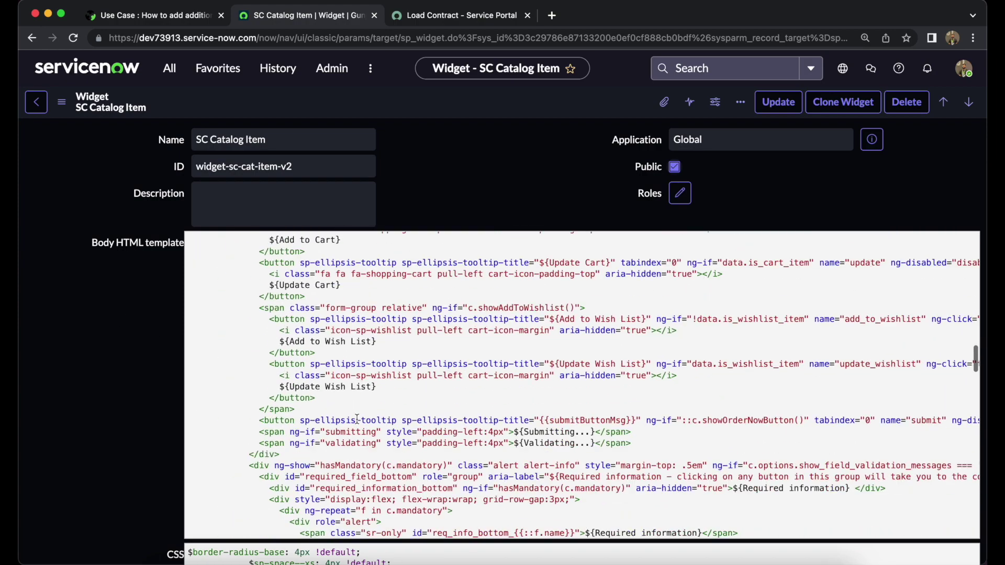
scroll(357, 420, down, 5)
scroll(357, 420, down, 5)
scroll(98, 377, down, 10)
scroll(413, 225, down, 5)
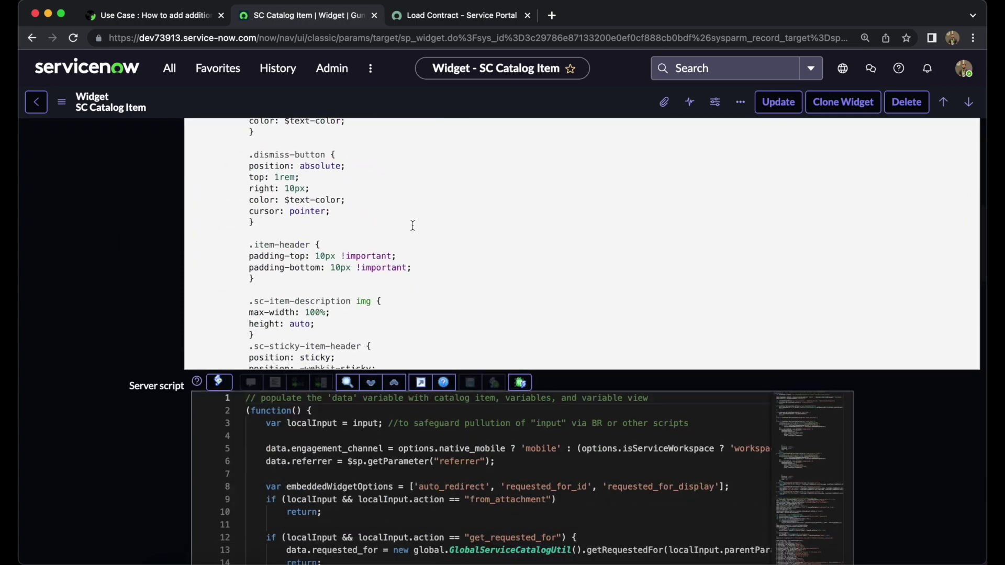
scroll(270, 447, down, 3)
scroll(271, 447, down, 5)
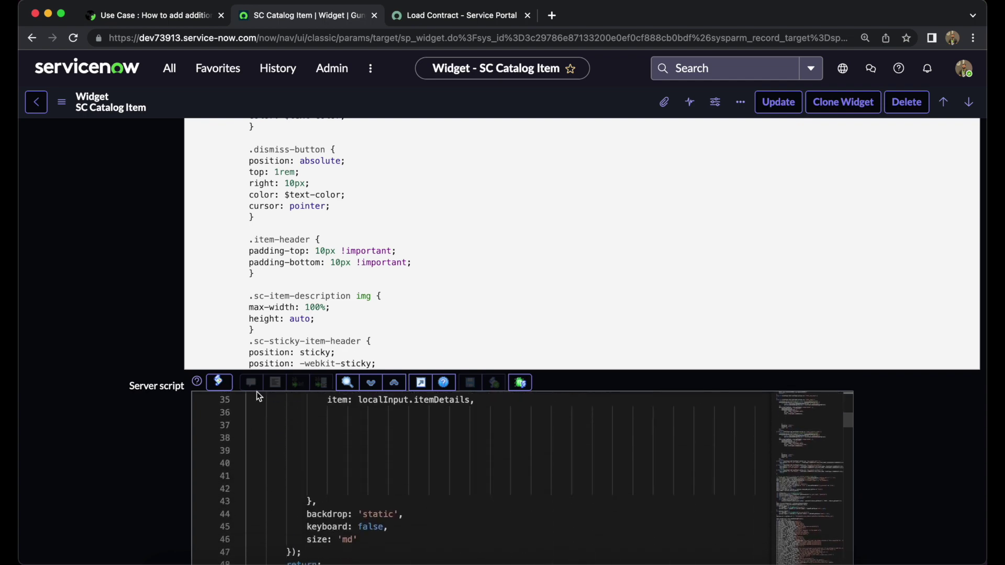
scroll(897, 422, up, 10)
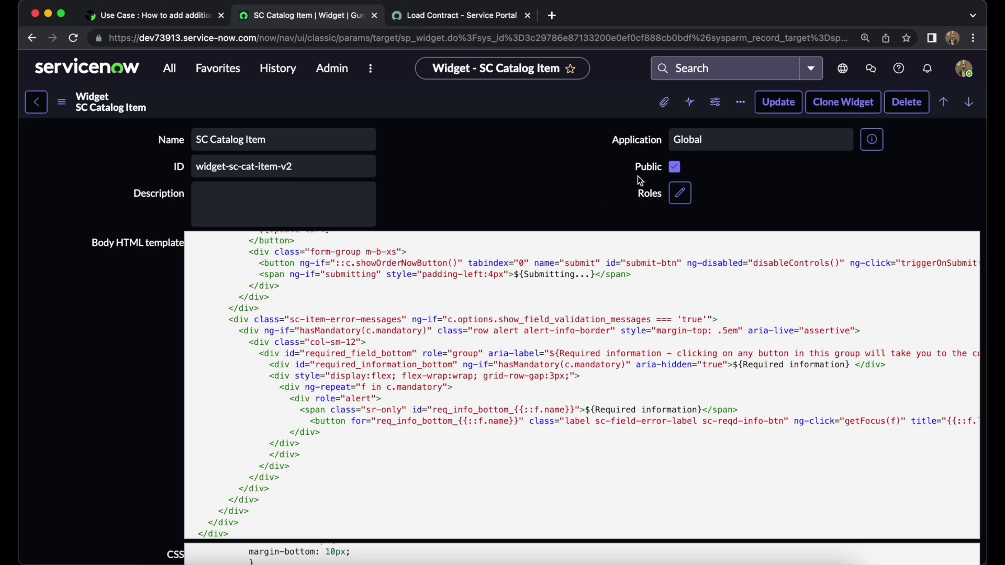
click(843, 109)
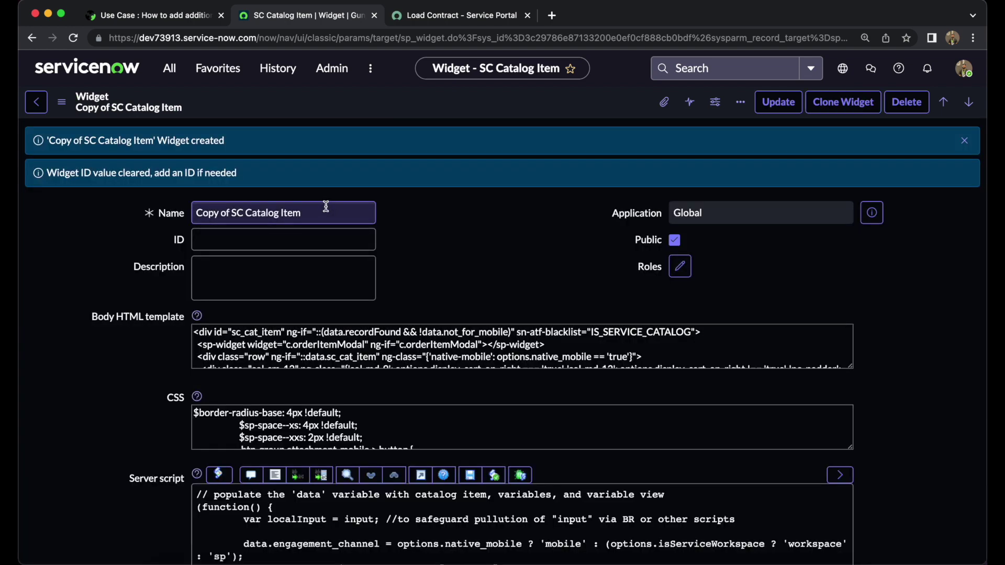
- Keep the cloned widget's default name, dismiss the creation notices, and revisit the Load Contract page
triple_click(325, 207)
click(439, 226)
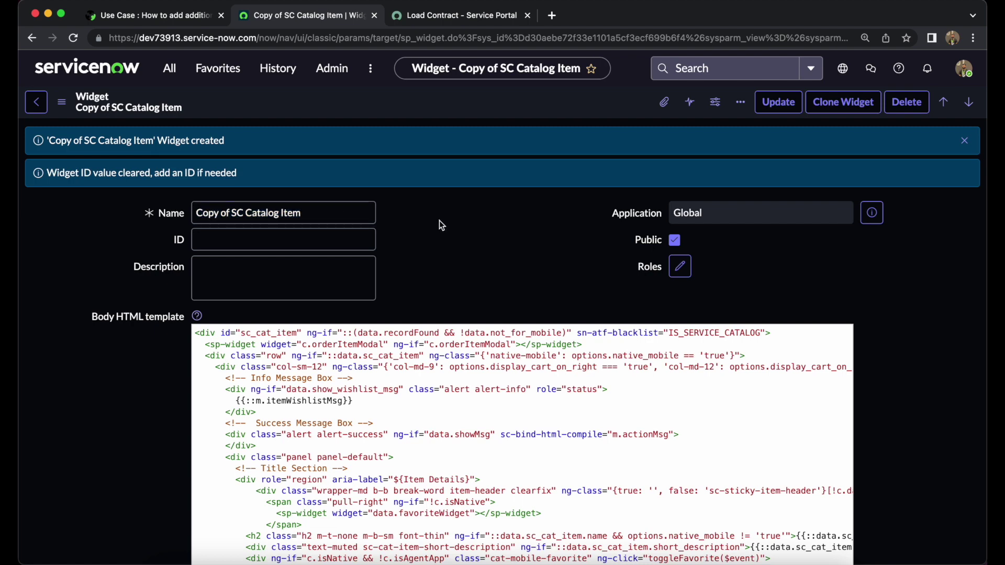
click(964, 140)
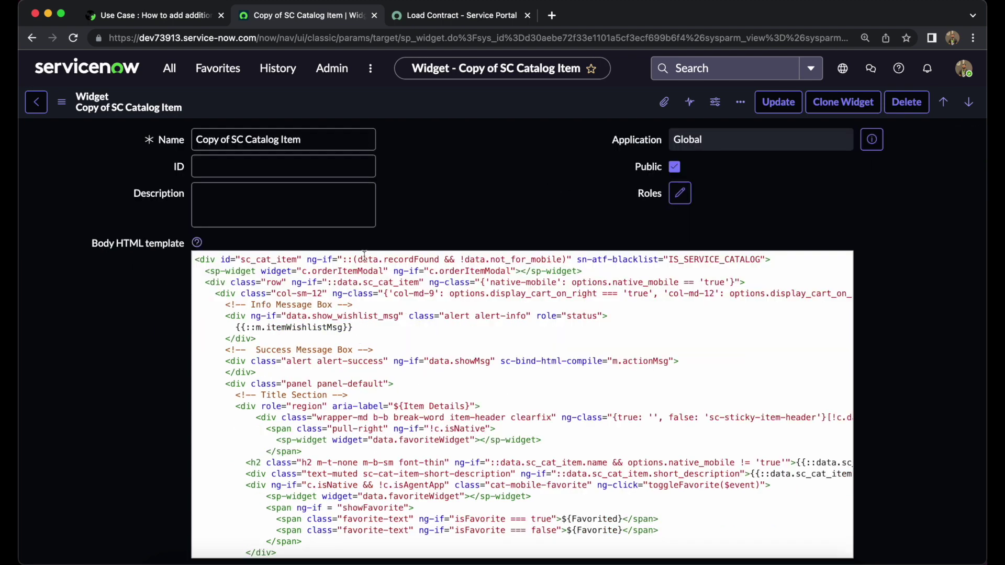
scroll(143, 313, down, 2)
scroll(144, 313, up, 1)
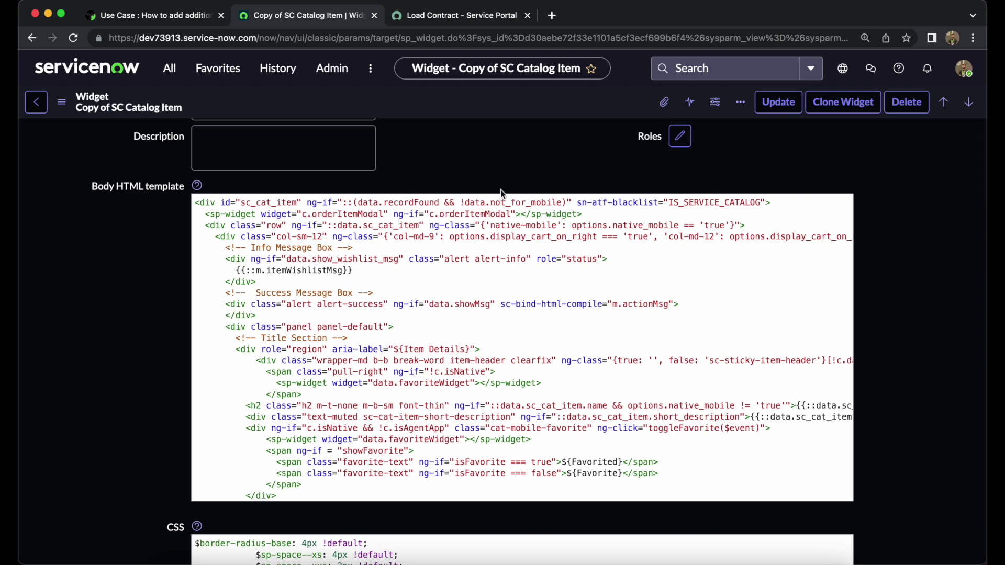
click(464, 14)
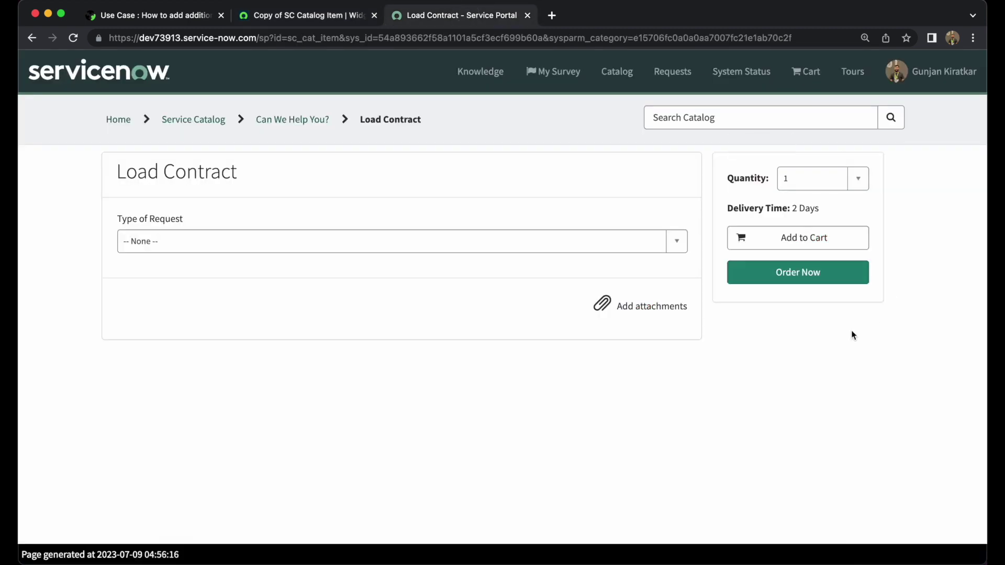
click(294, 22)
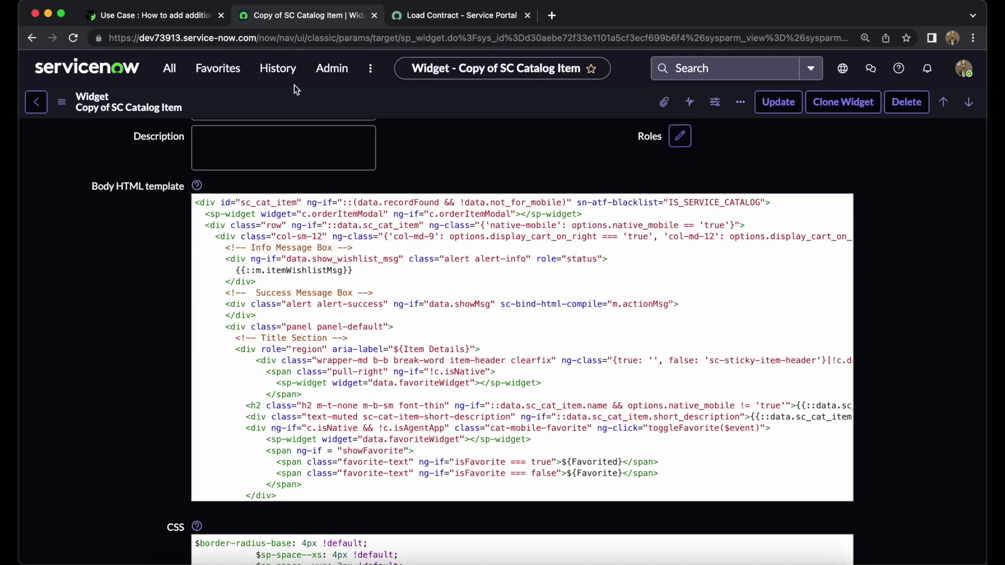
scroll(433, 320, down, 5)
scroll(433, 321, up, 1)
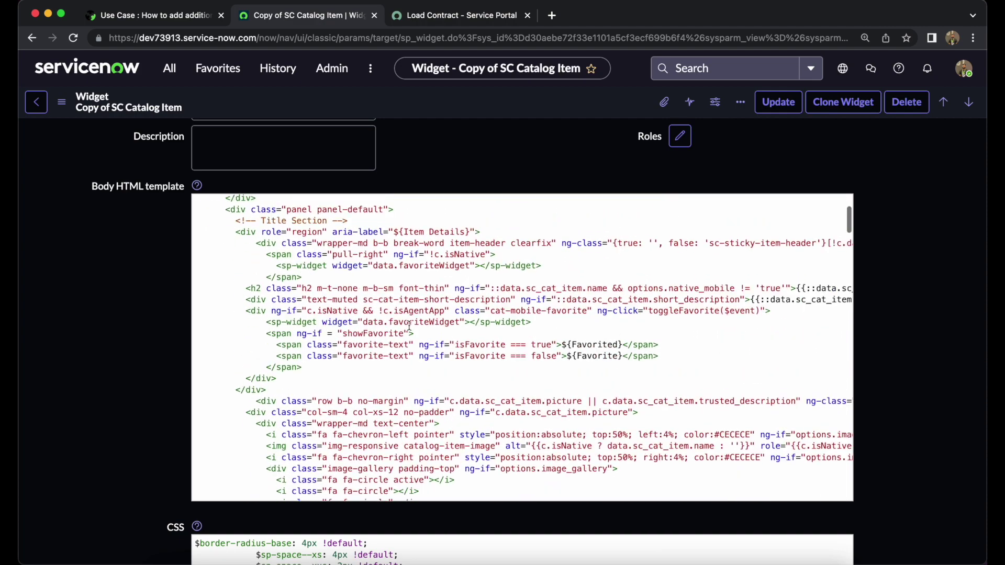
scroll(408, 325, right, 1)
scroll(408, 325, up, 1)
scroll(409, 325, left, 1)
scroll(401, 314, down, 3)
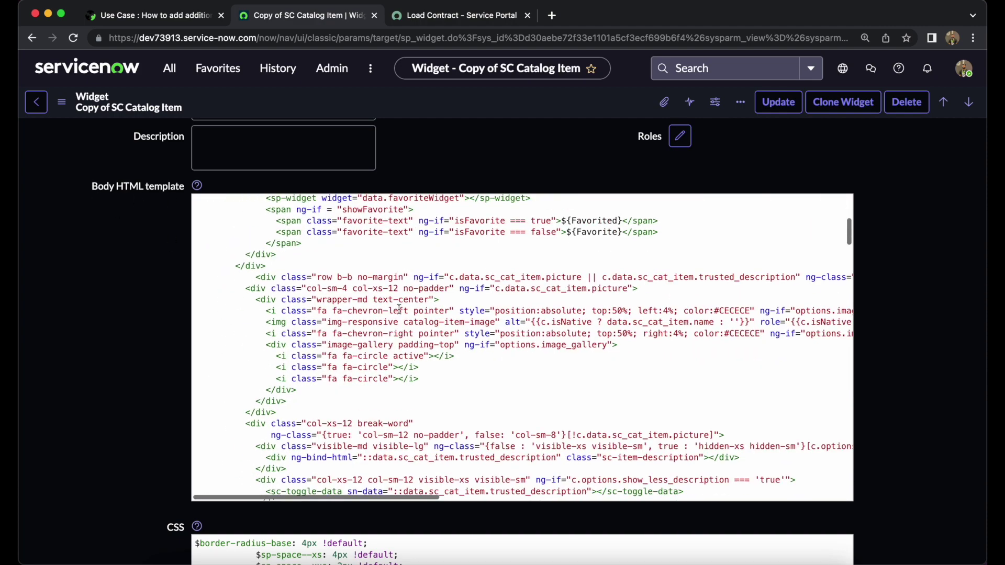
scroll(400, 311, up, 3)
scroll(399, 310, up, 3)
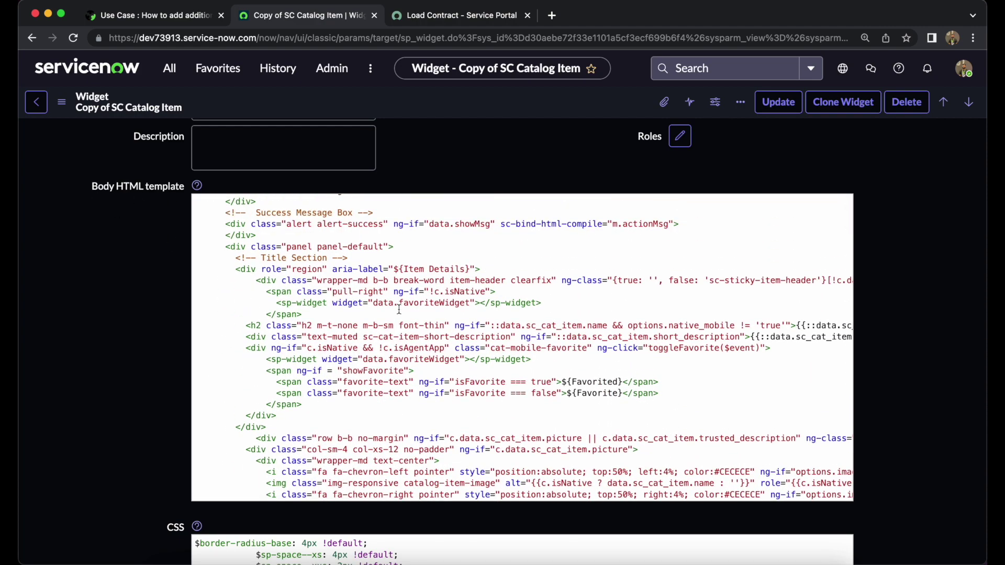
scroll(399, 310, down, 2)
scroll(399, 311, up, 2)
scroll(399, 311, up, 3)
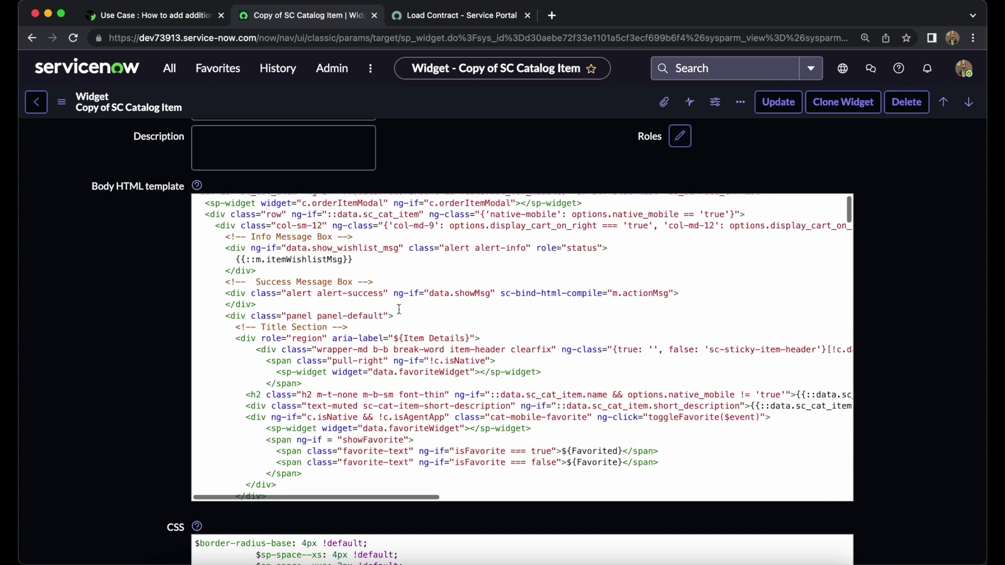
scroll(400, 309, down, 5)
scroll(399, 308, down, 6)
scroll(399, 310, down, 3)
scroll(398, 312, down, 4)
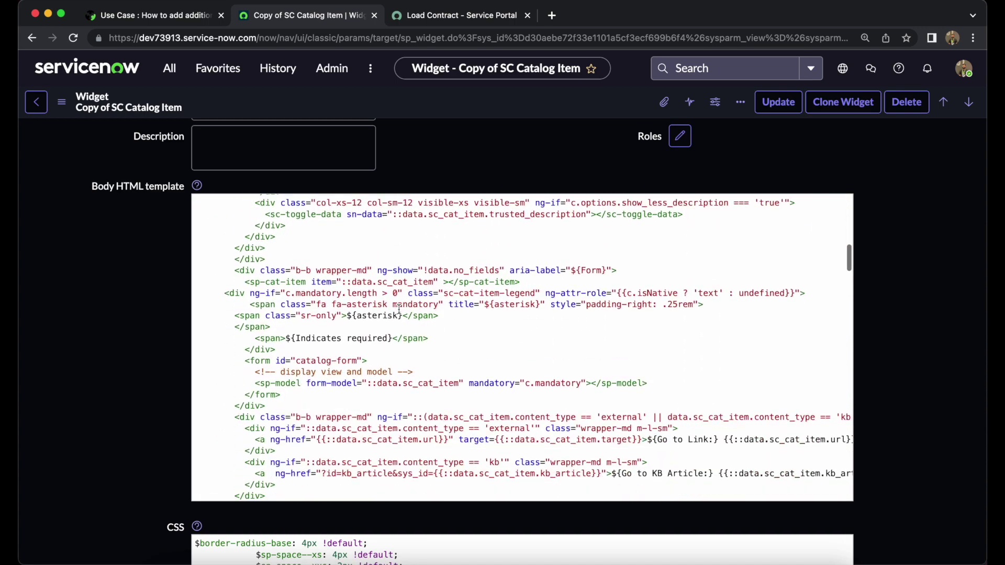
scroll(399, 311, down, 2)
scroll(399, 310, down, 2)
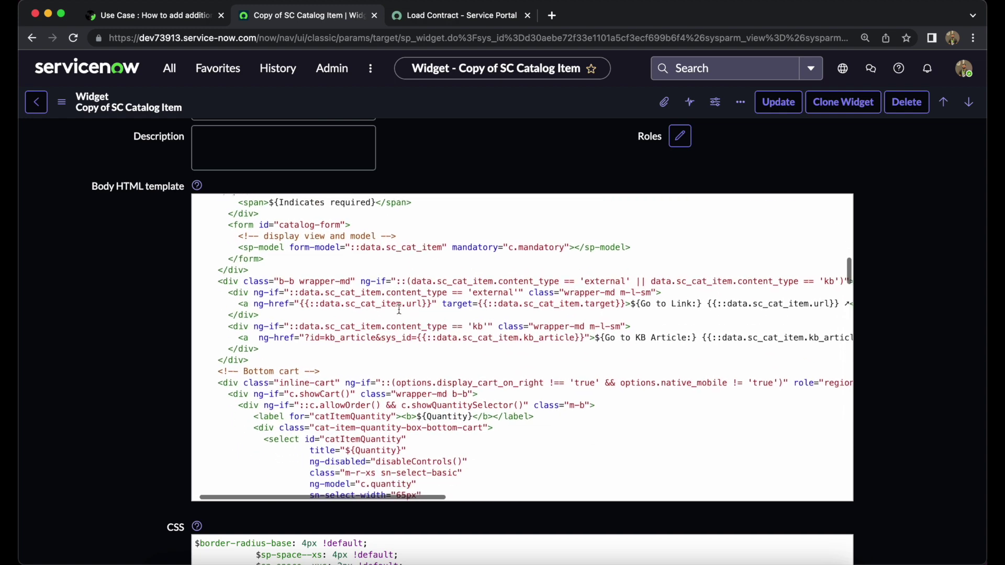
scroll(400, 309, right, 2)
scroll(399, 309, left, 1)
scroll(399, 309, down, 2)
scroll(399, 310, down, 2)
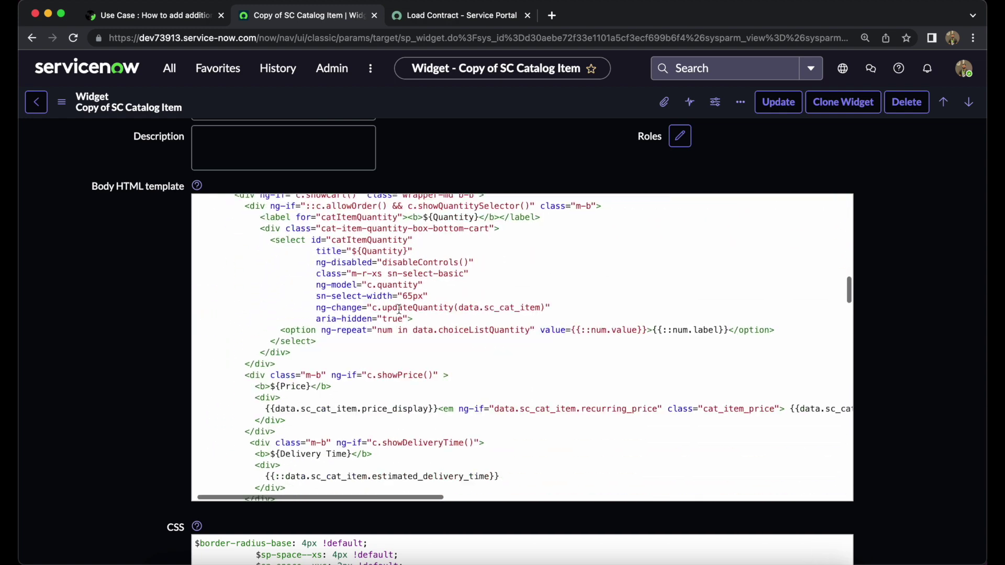
scroll(399, 309, down, 2)
scroll(399, 309, down, 2)
scroll(398, 309, down, 2)
scroll(399, 311, down, 2)
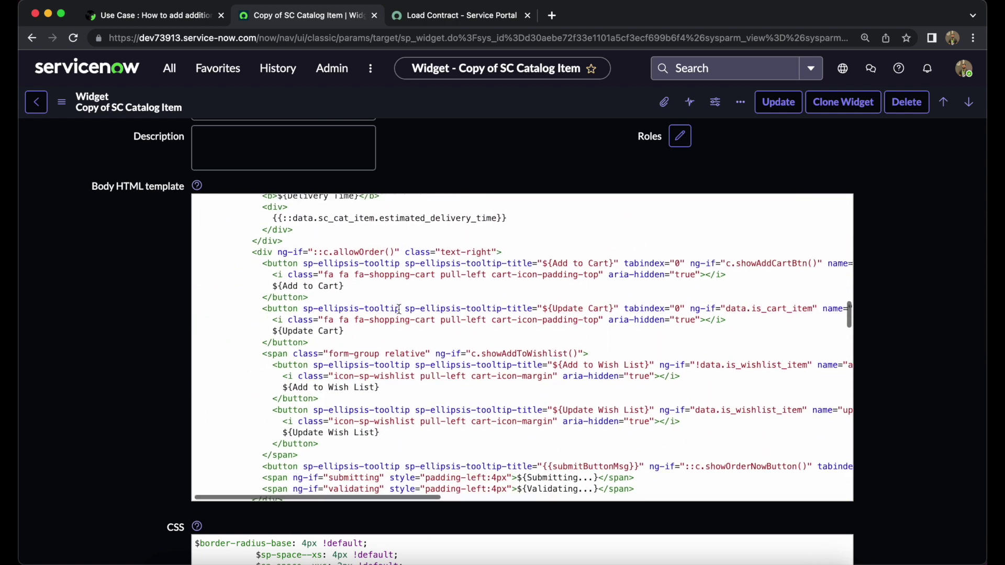
scroll(397, 311, down, 2)
scroll(398, 312, right, 1)
scroll(399, 309, down, 2)
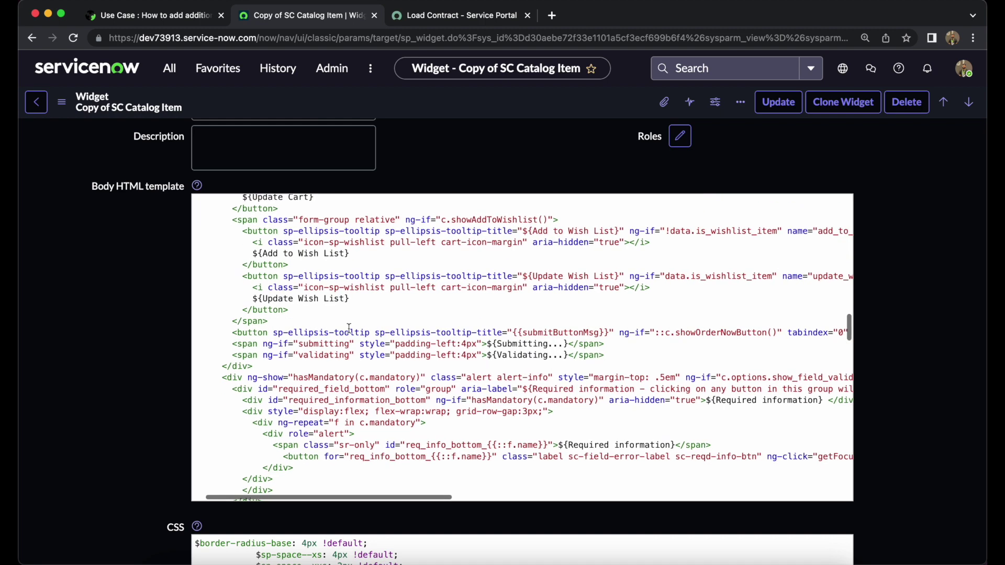
mouse_move(228, 333)
mouse_down()
mouse_move(529, 332)
mouse_move(632, 355)
mouse_up()
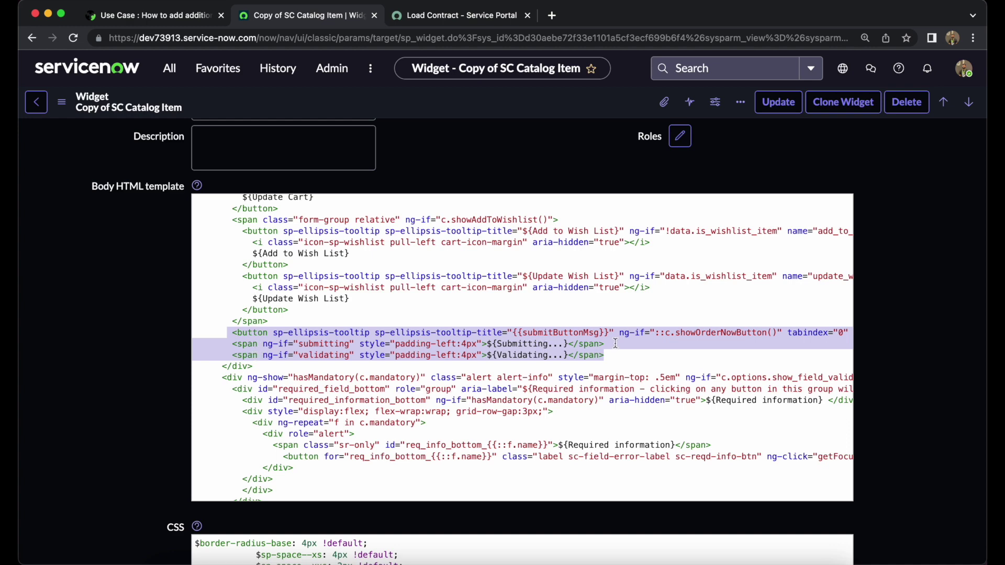
scroll(615, 343, right, 5)
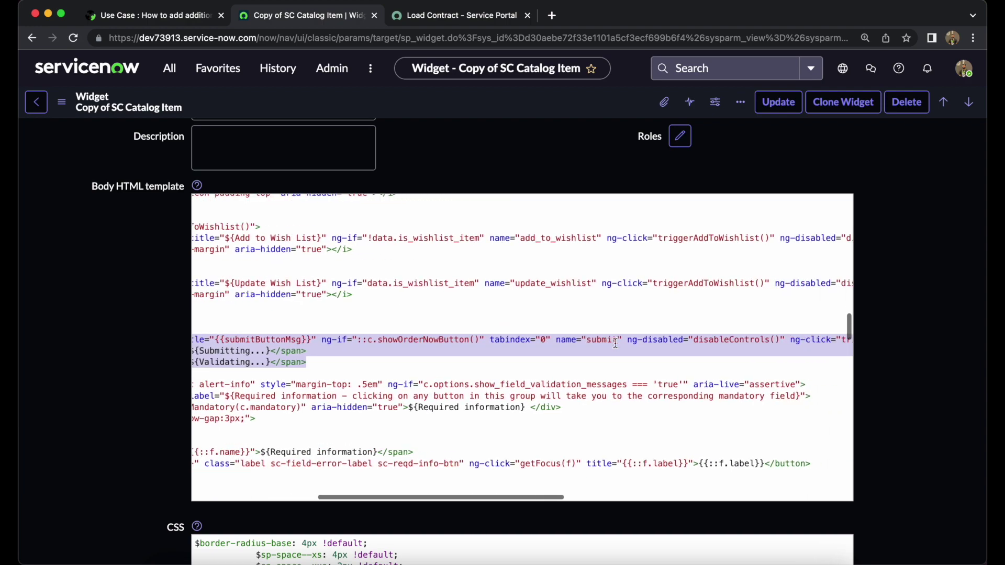
scroll(615, 344, up, 3)
scroll(614, 343, left, 5)
scroll(615, 343, down, 3)
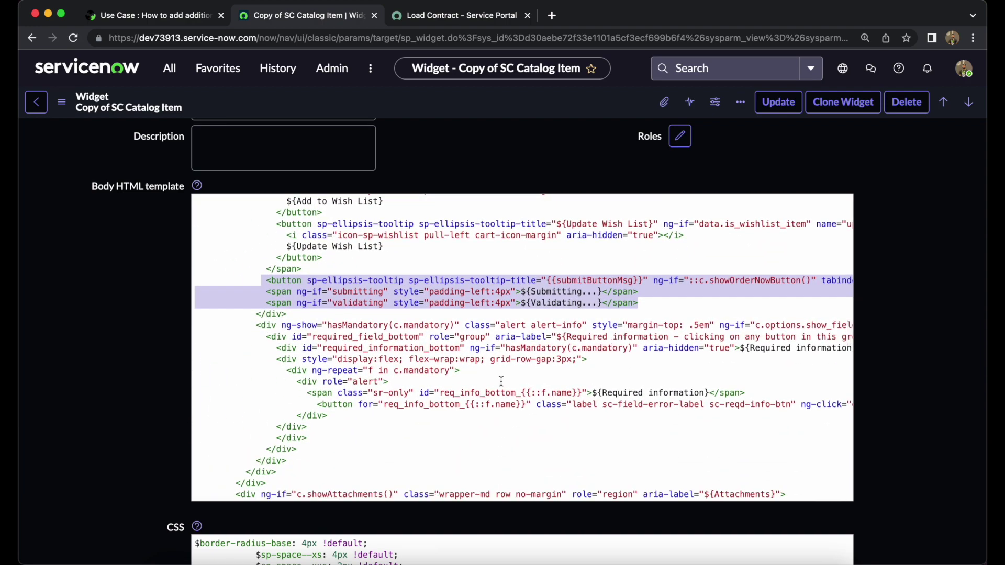
scroll(501, 380, down, 1)
scroll(501, 381, down, 4)
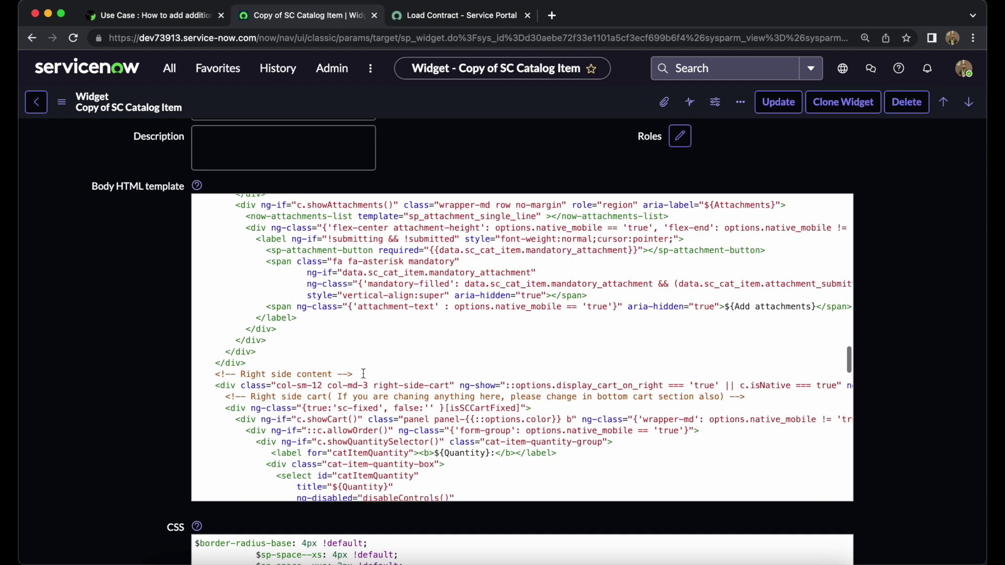
- Paste the copied submit button block on a new line after the attachments section
click(267, 351)
key(Return)
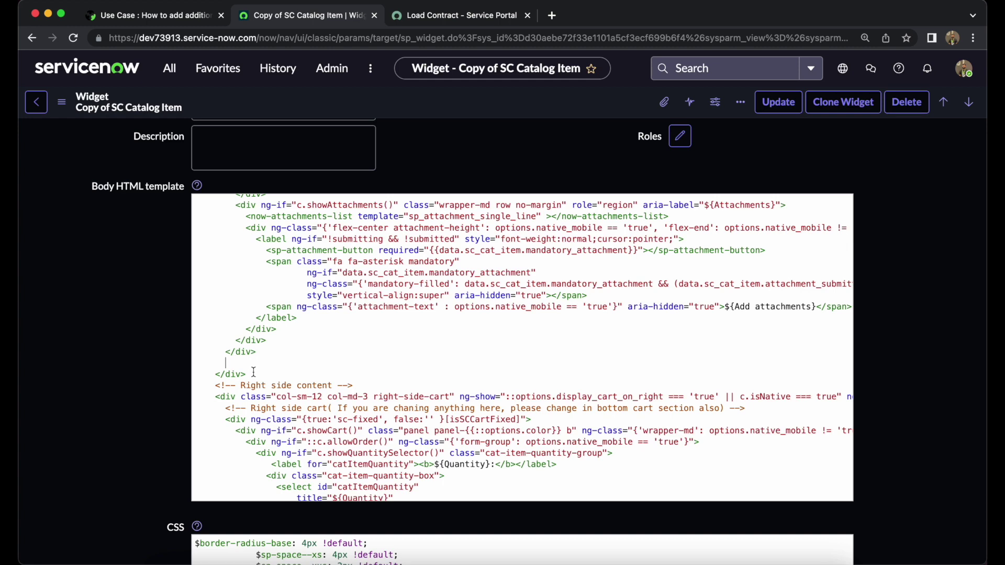
key(ctrl+v)
scroll(371, 372, right, 2)
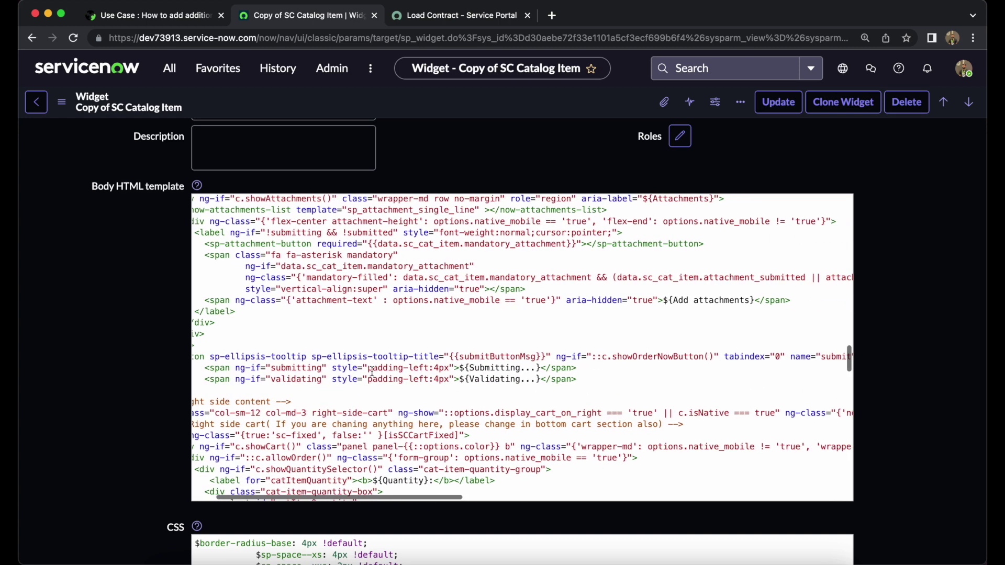
scroll(371, 373, left, 3)
scroll(619, 393, right, 5)
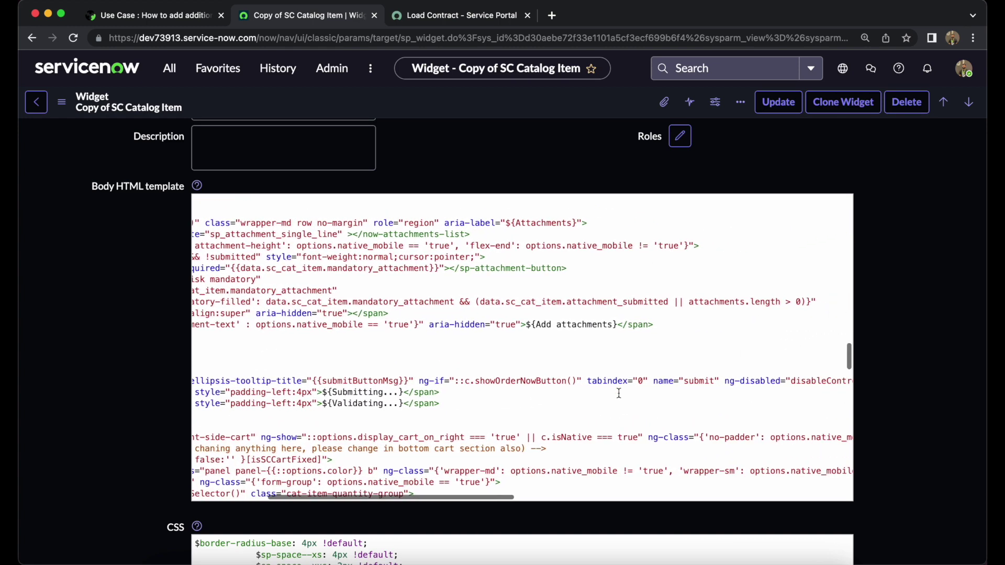
scroll(618, 393, left, 3)
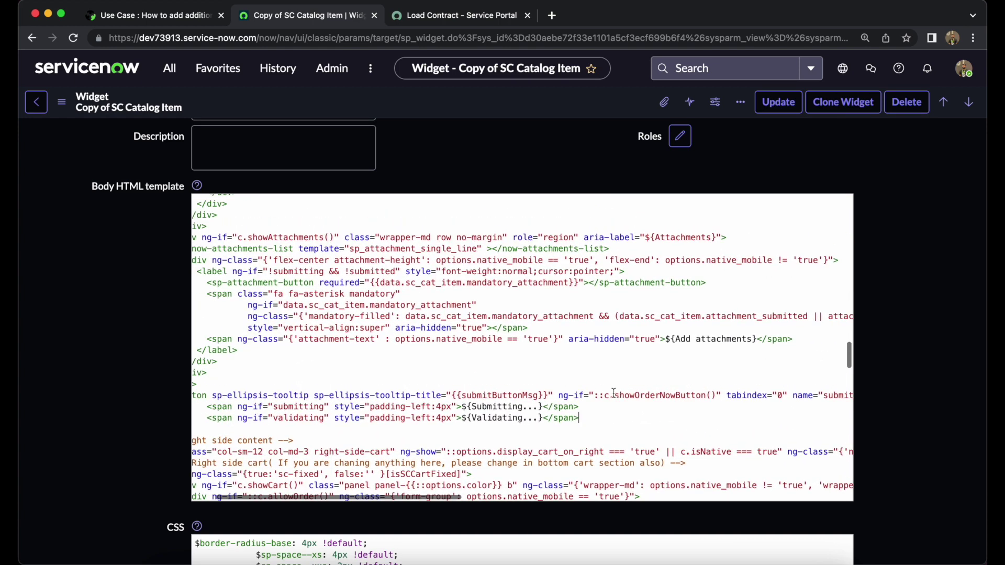
click(62, 106)
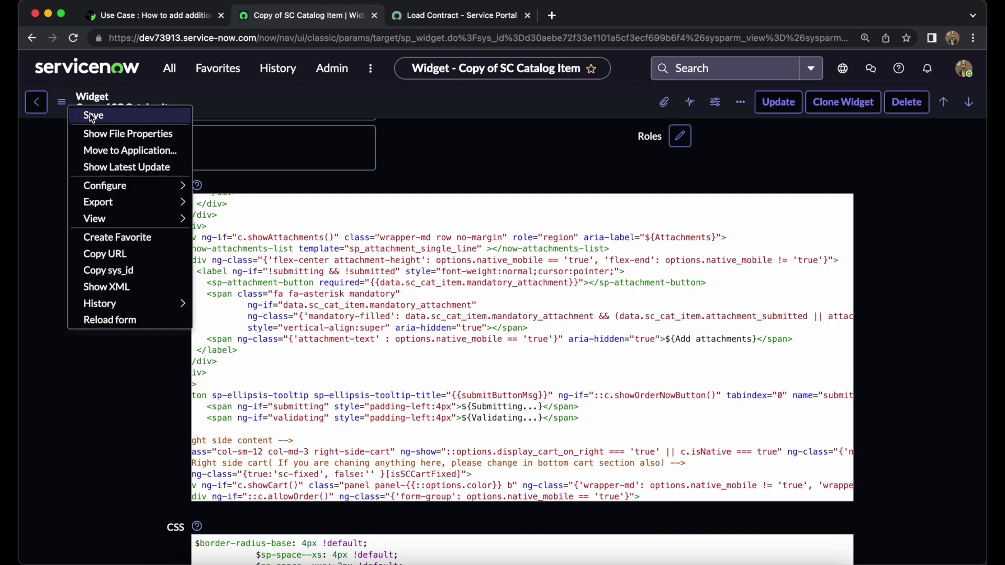
- Save the cloned widget and return to the Load Contract portal page
click(91, 116)
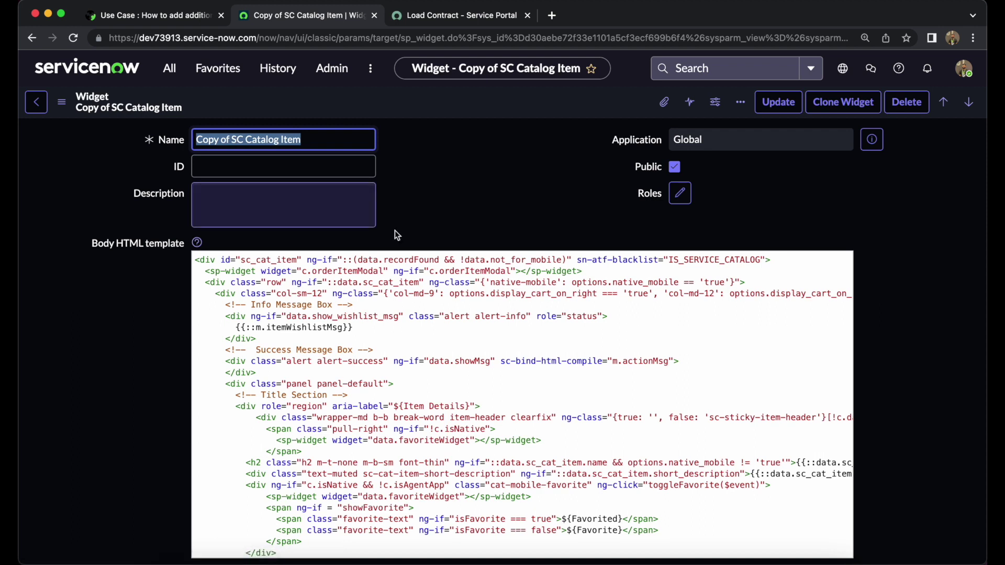
click(462, 15)
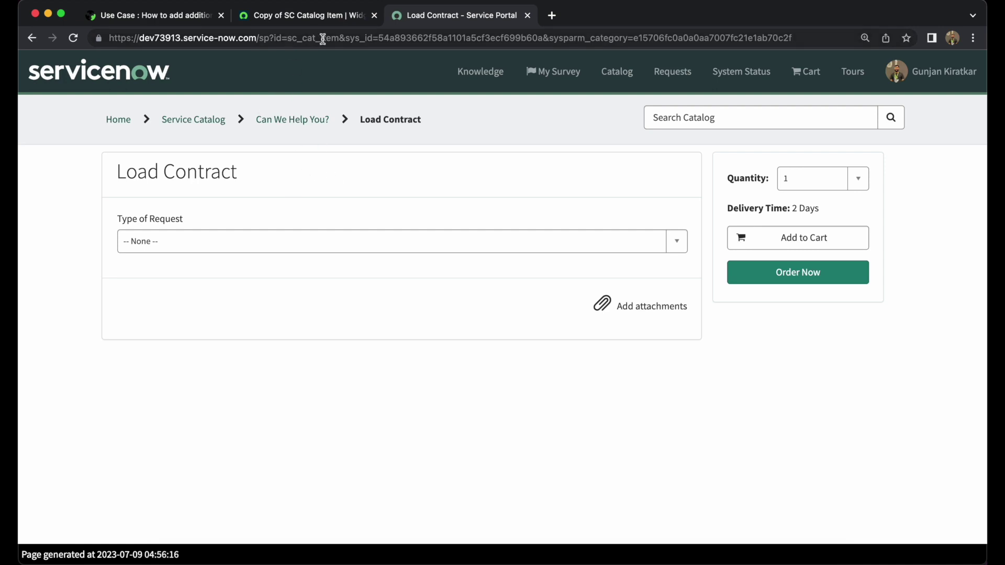
- Note the sc_cat_item page ID in the portal URL, then return to the cloned widget
click(303, 40)
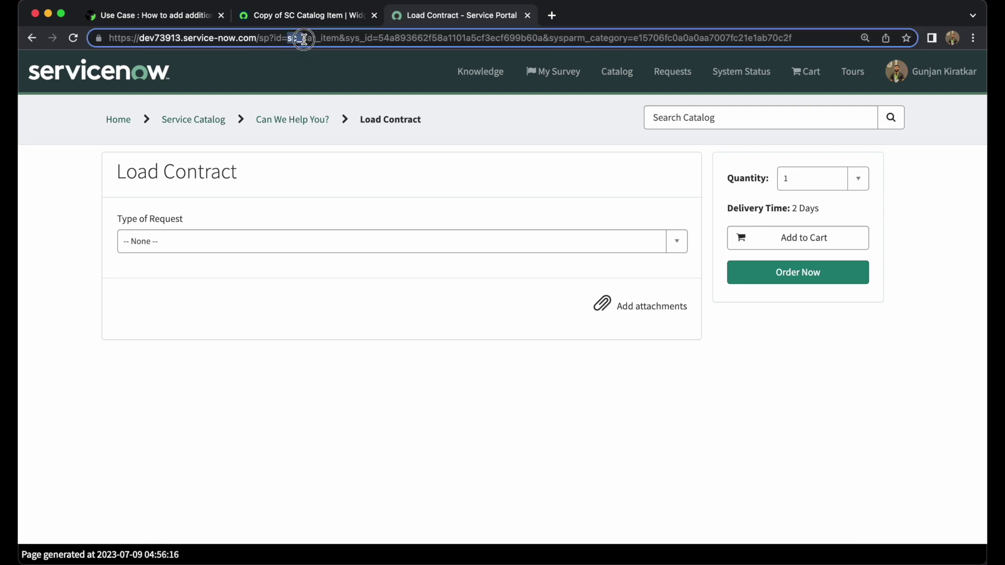
drag(304, 39, 338, 40)
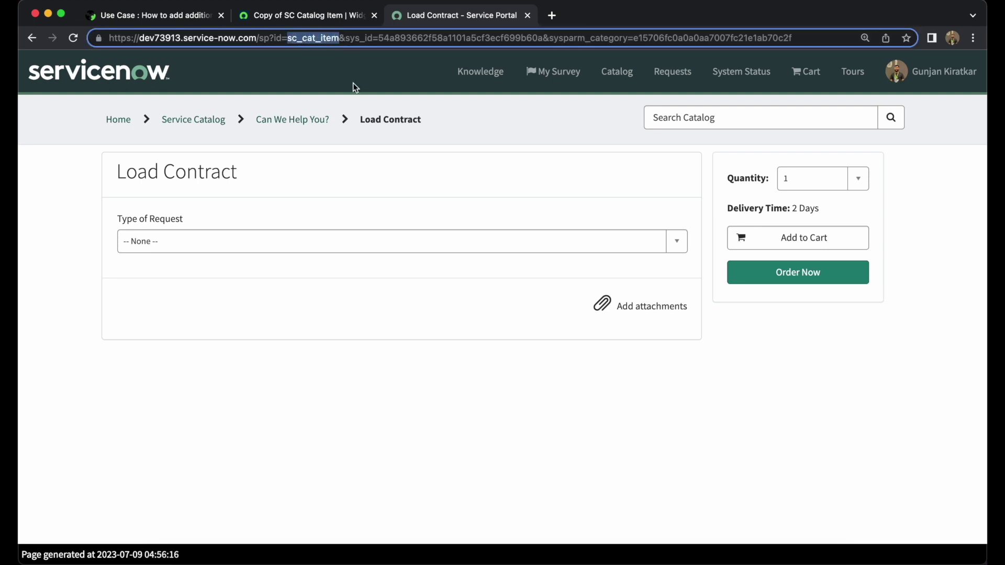
click(415, 200)
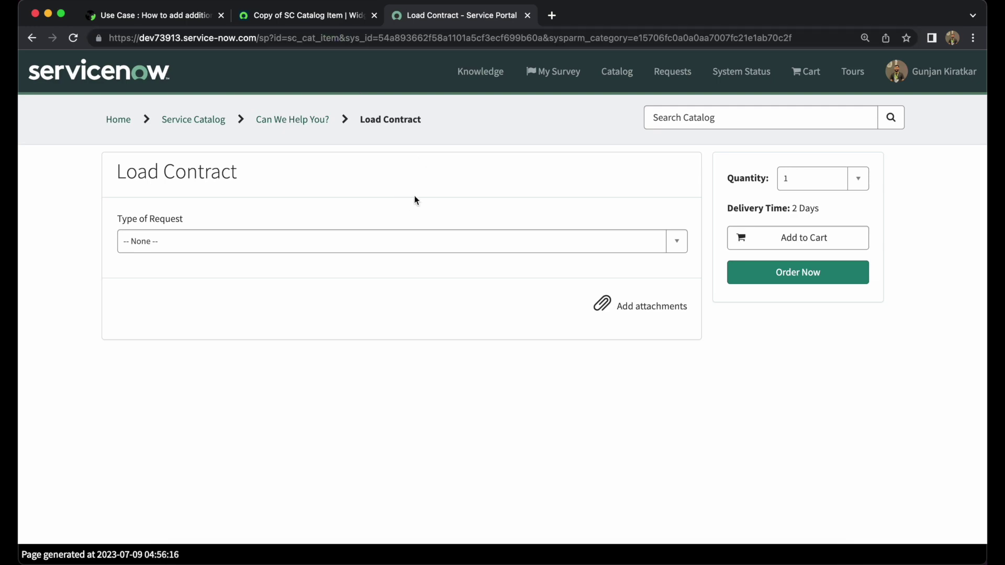
click(285, 18)
click(169, 68)
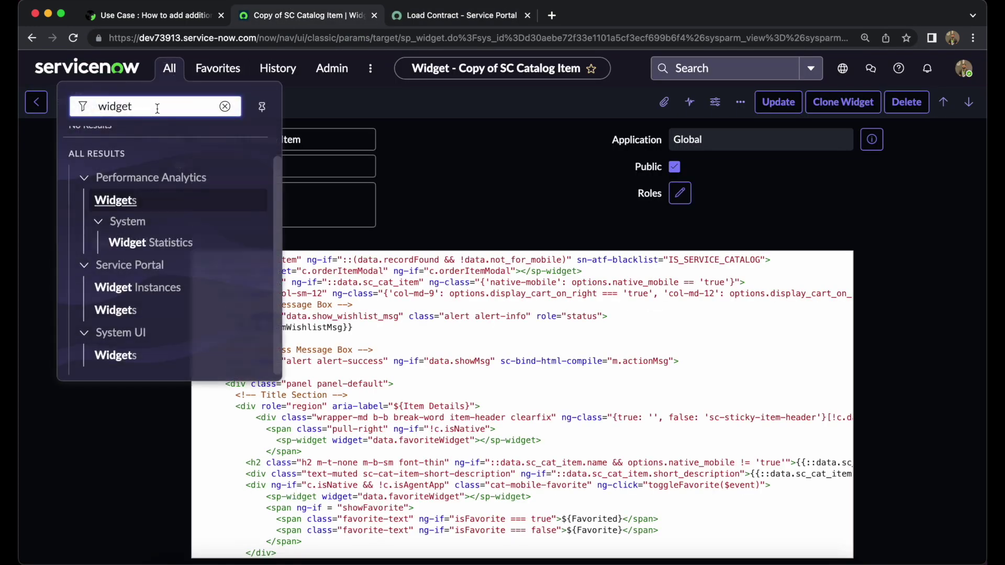
- Search Service Portal Pages for ID sc_cat_item and open that page record
key(super+a)
key(BackSpace)
text(page)
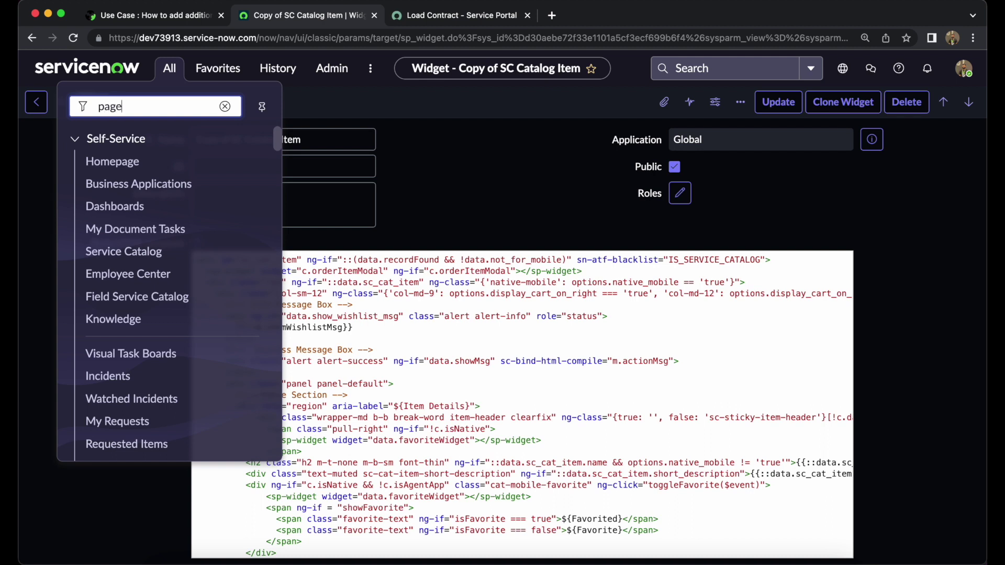
text(s)
scroll(145, 309, down, 2)
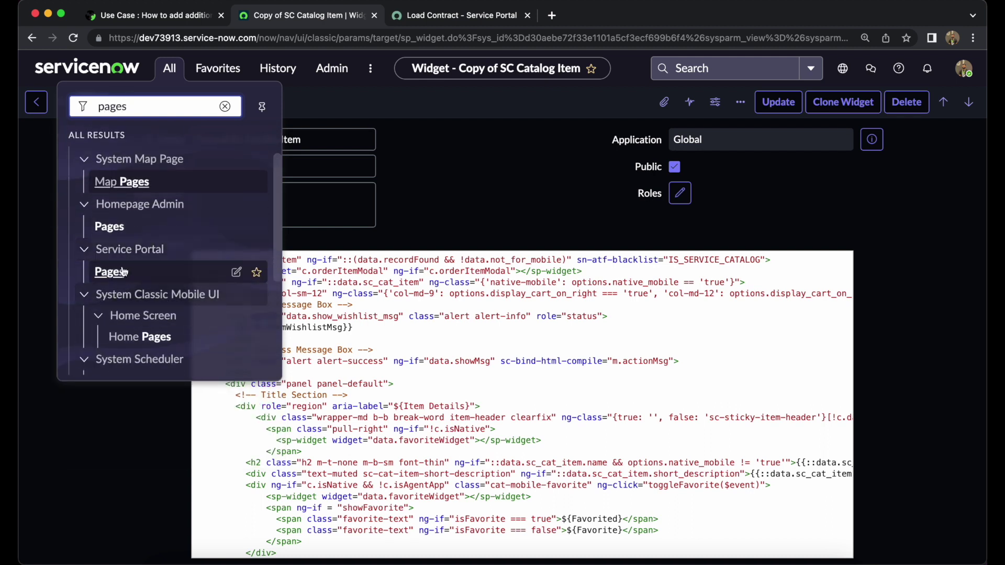
super+click(122, 278)
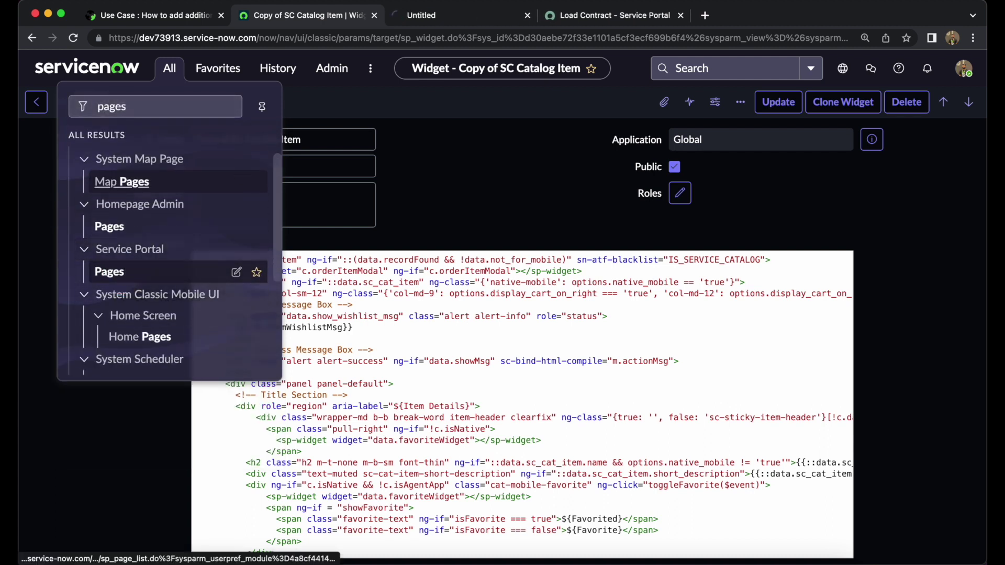
click(426, 18)
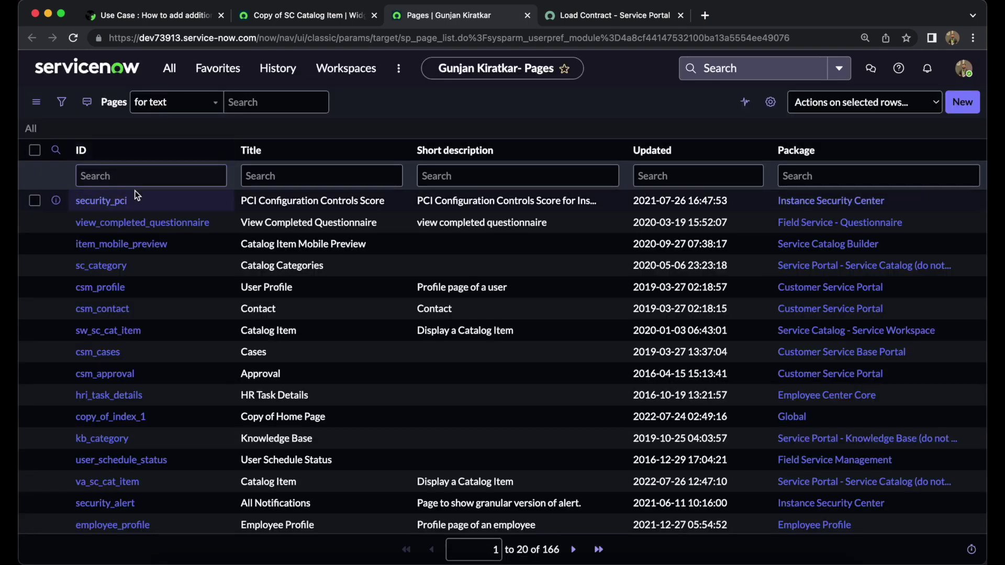
click(131, 178)
text(sc_cat_item)
key(Return)
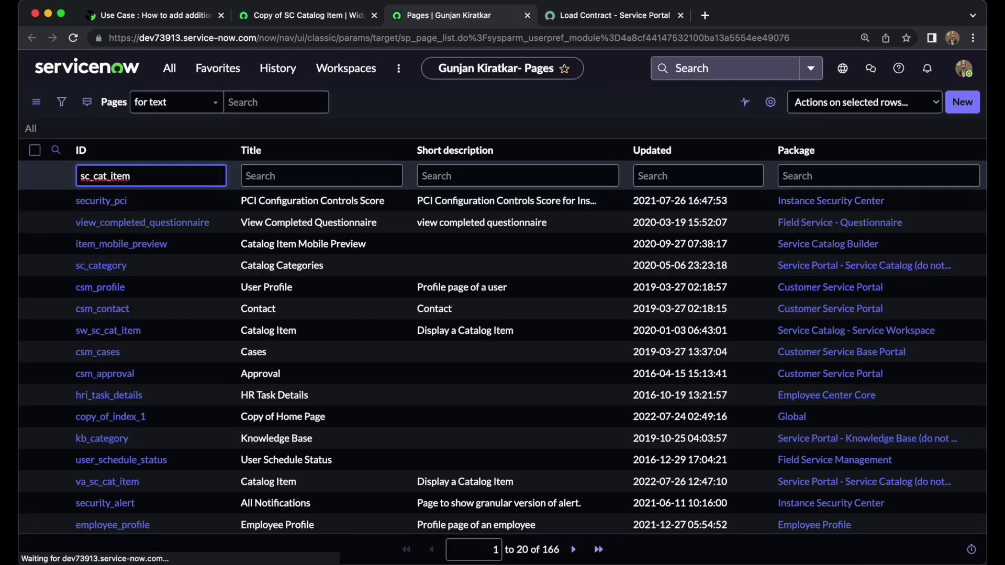
mouse_move(149, 200)
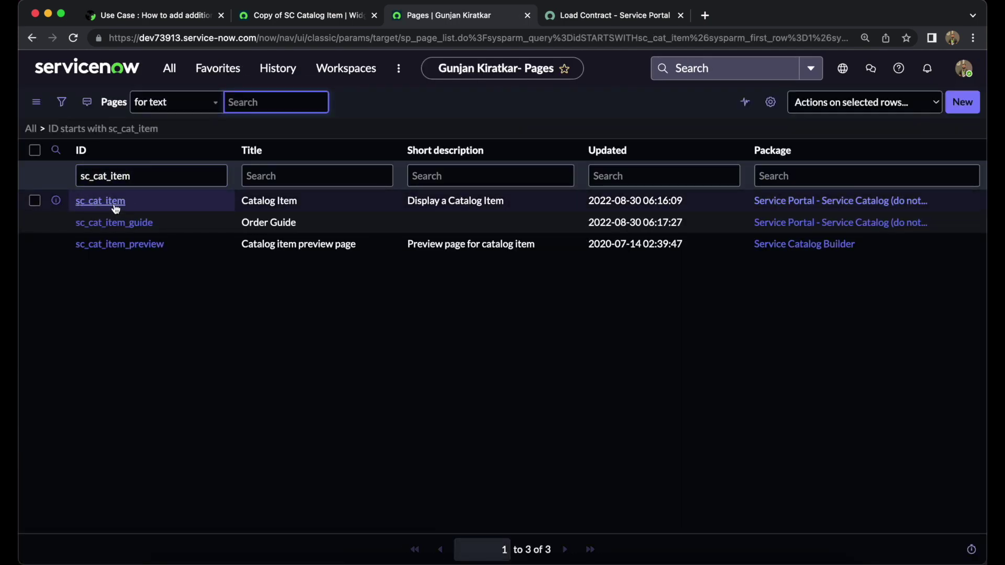
click(112, 205)
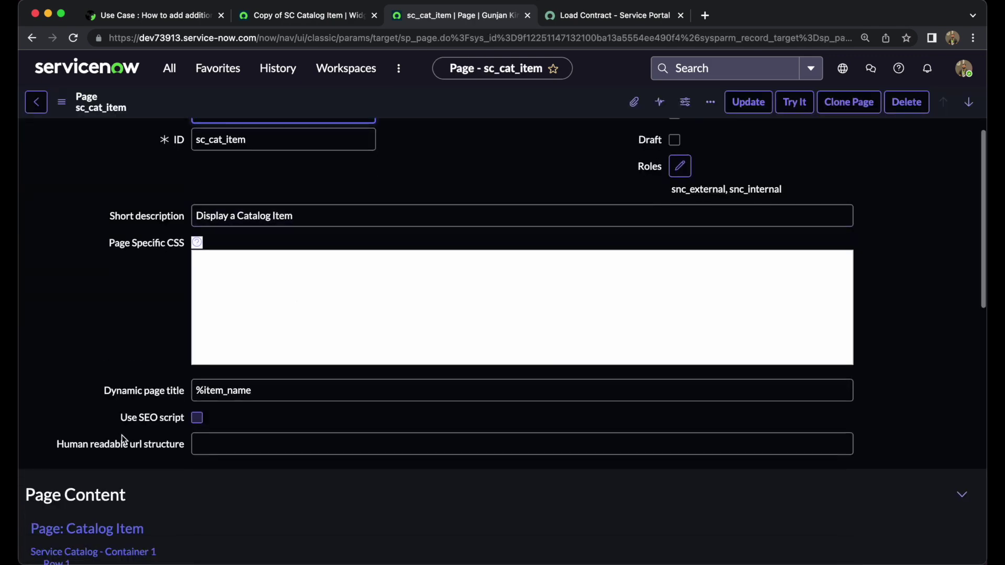
scroll(122, 435, down, 5)
scroll(122, 435, down, 5)
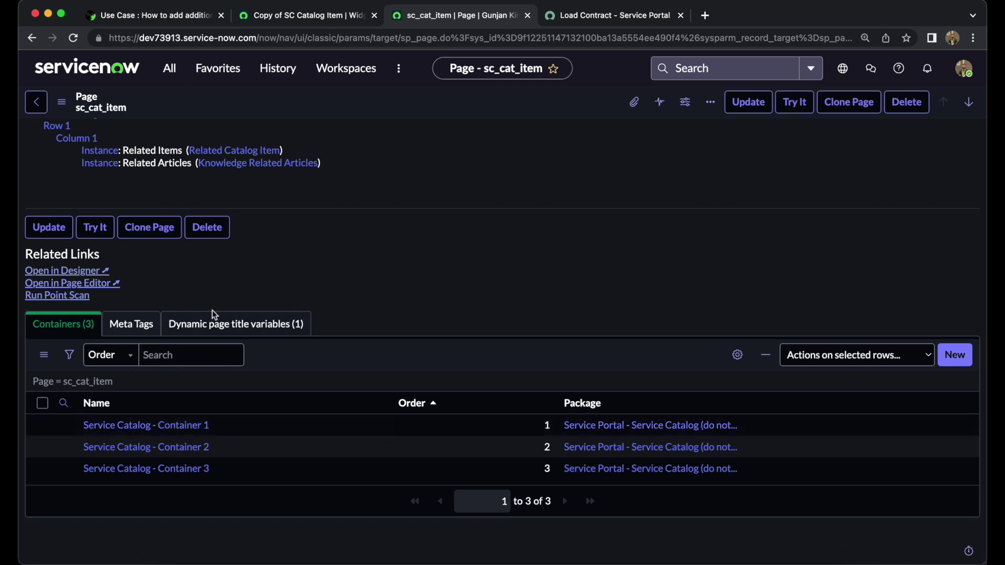
scroll(212, 313, up, 3)
scroll(213, 313, up, 1)
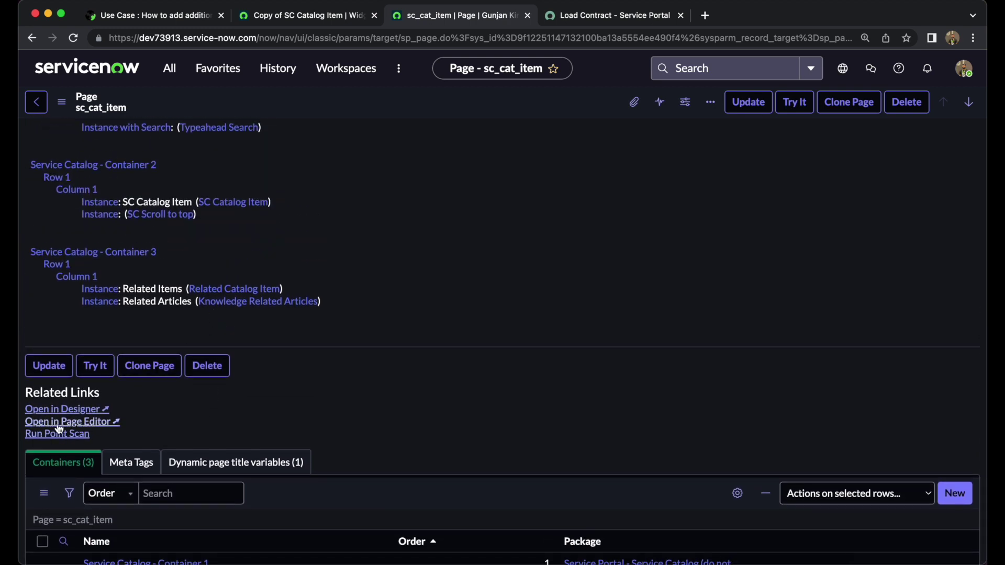
- Open the sc_cat_item page in the Page Editor via its Related Links
click(84, 423)
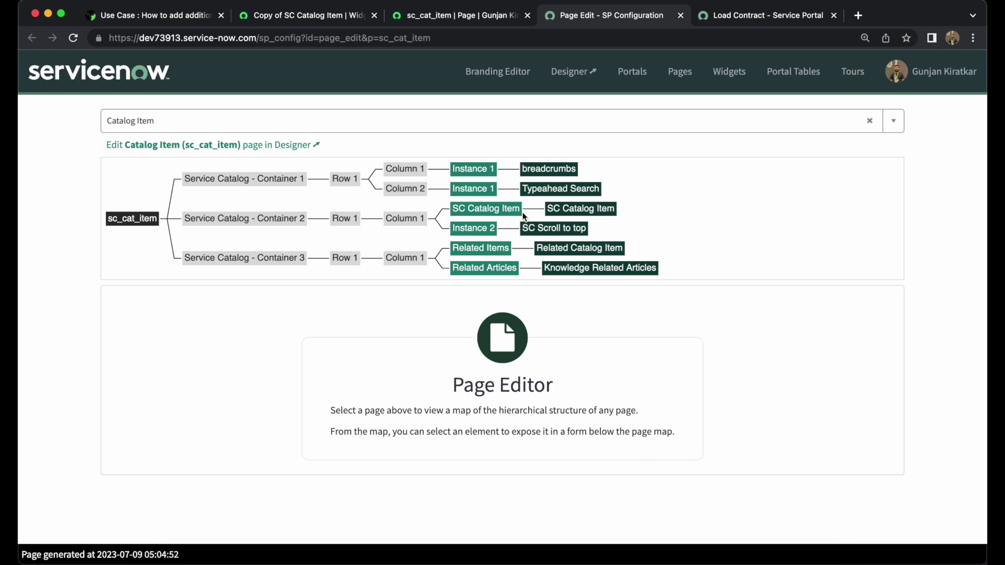
- Select the SC Catalog Item instance node in Container 2 of the page map
click(493, 212)
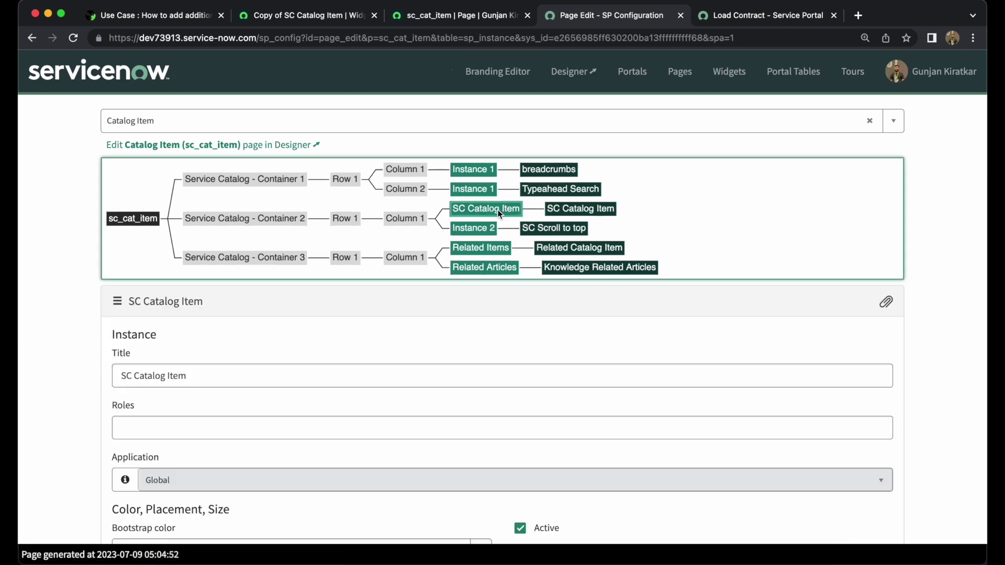
scroll(328, 294, down, 1)
scroll(328, 292, down, 2)
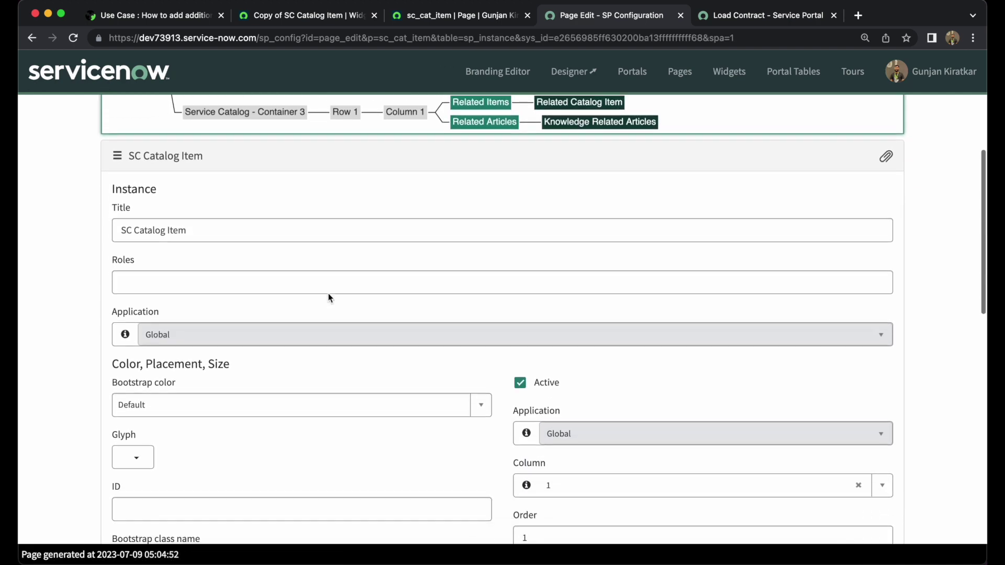
scroll(328, 294, down, 5)
scroll(329, 293, down, 2)
scroll(329, 293, down, 3)
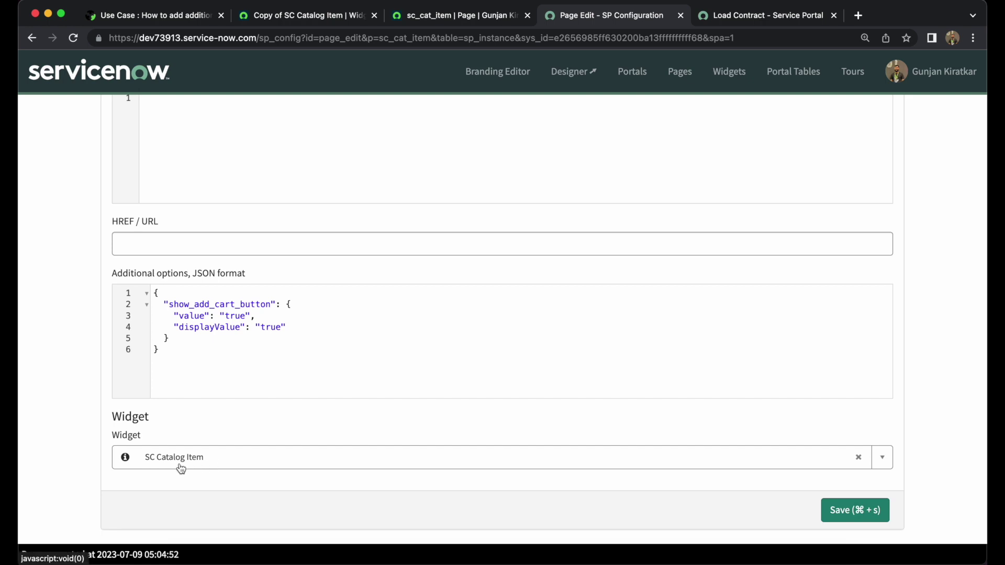
- Assign the 'Copy of SC Catalog Item' widget to the SC Catalog Item instance and save
click(206, 463)
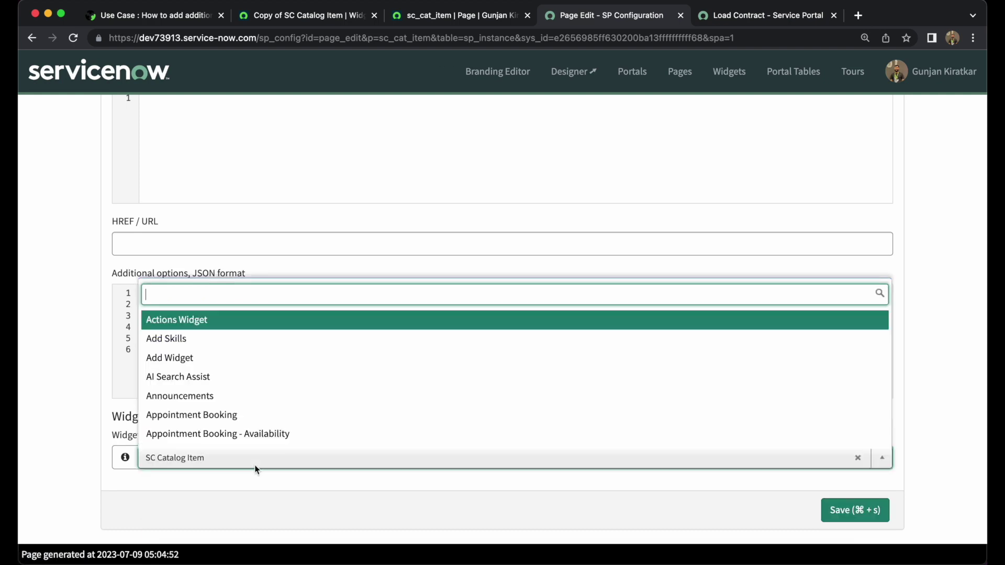
text(Copy)
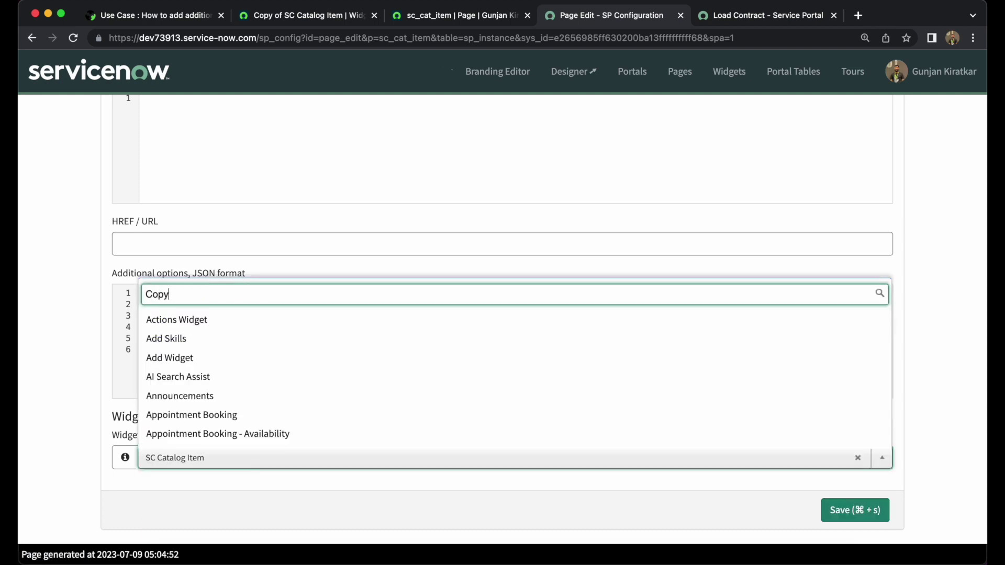
text( of)
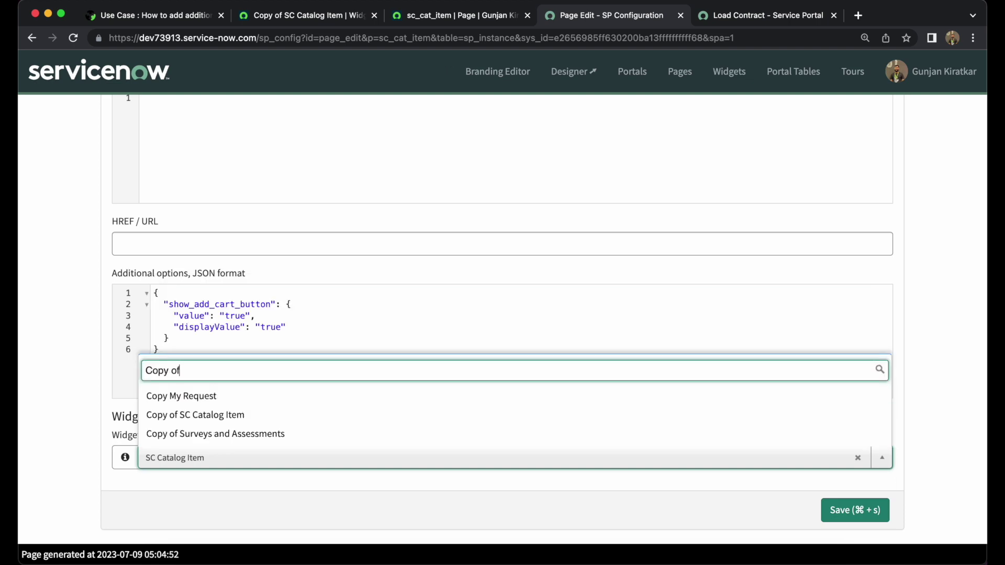
text( Sc)
click(227, 434)
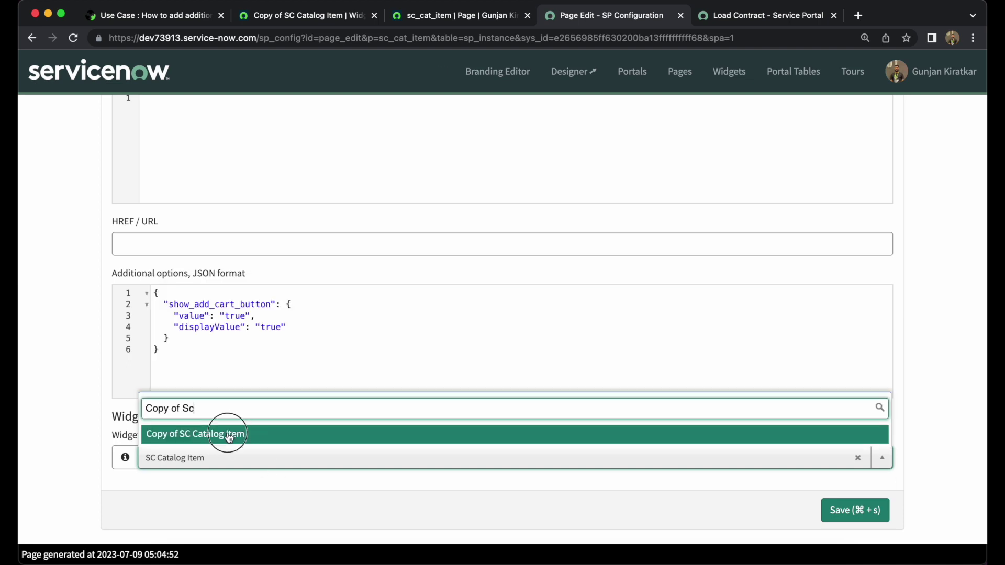
click(837, 511)
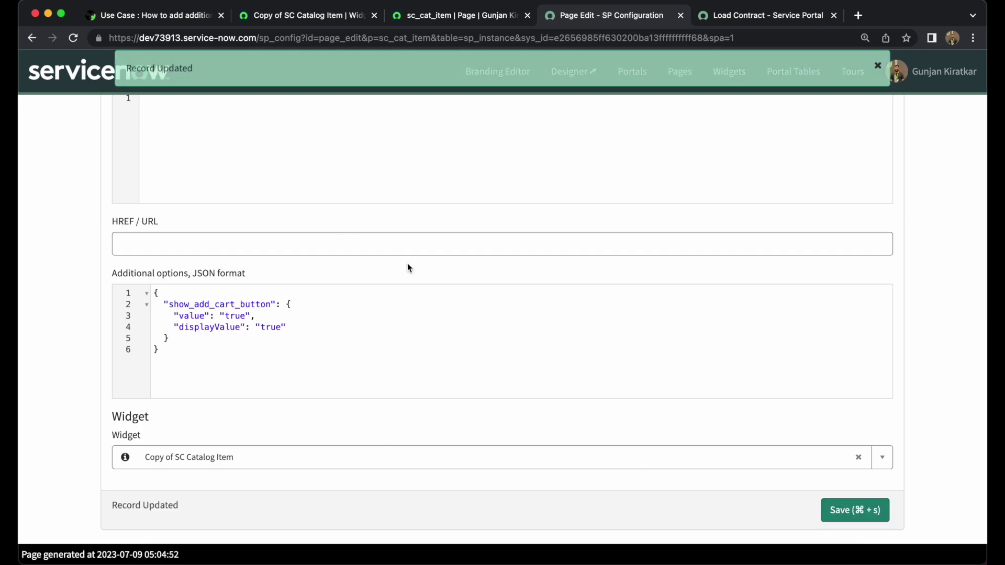
scroll(537, 323, up, 5)
scroll(536, 322, up, 5)
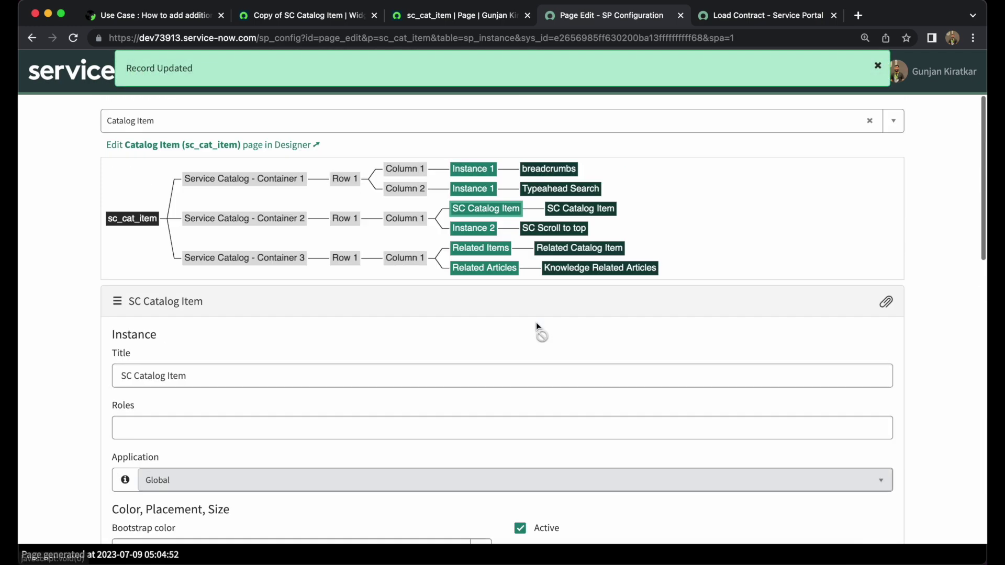
- Reload the Load Contract portal page to reveal the second Order Now button
click(772, 17)
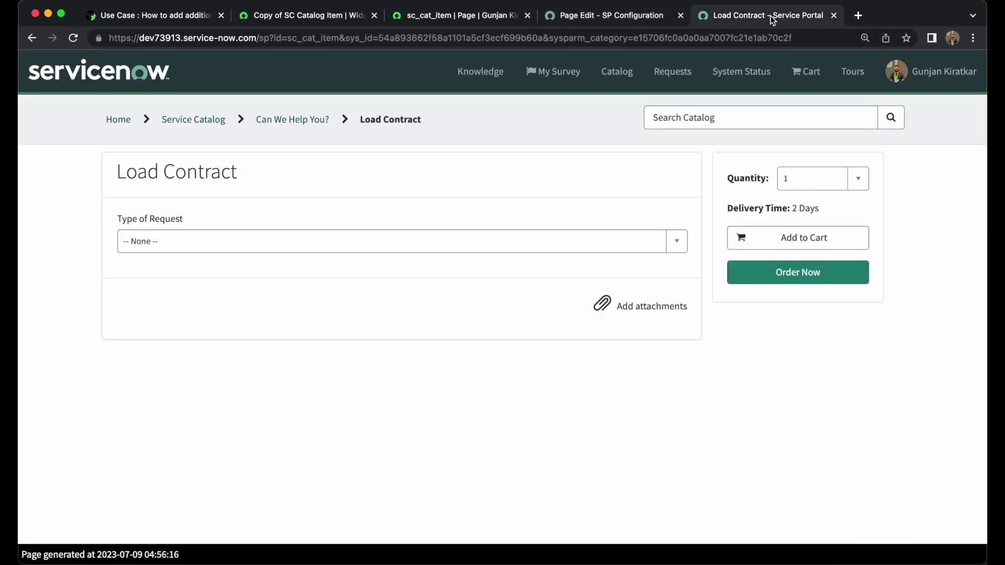
click(71, 38)
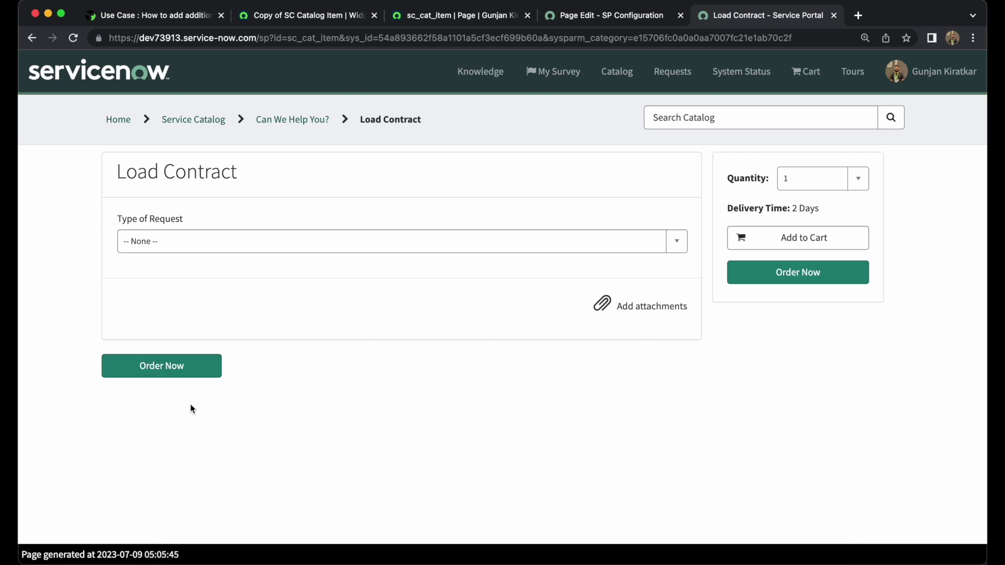
- Review the submit button markup in the cloned widget's Body HTML, then return to the Load Contract portal
click(443, 14)
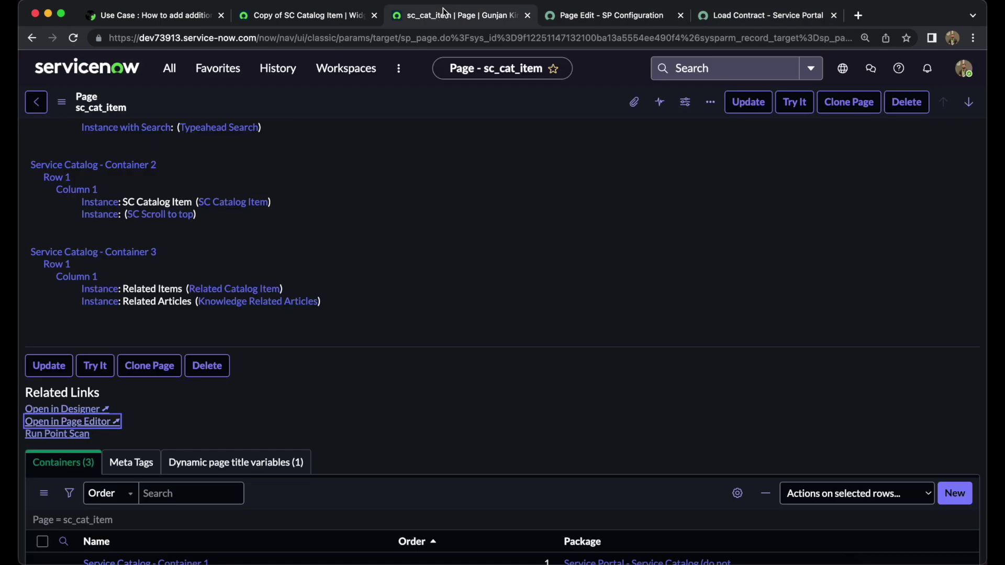
click(310, 14)
scroll(375, 391, down, 3)
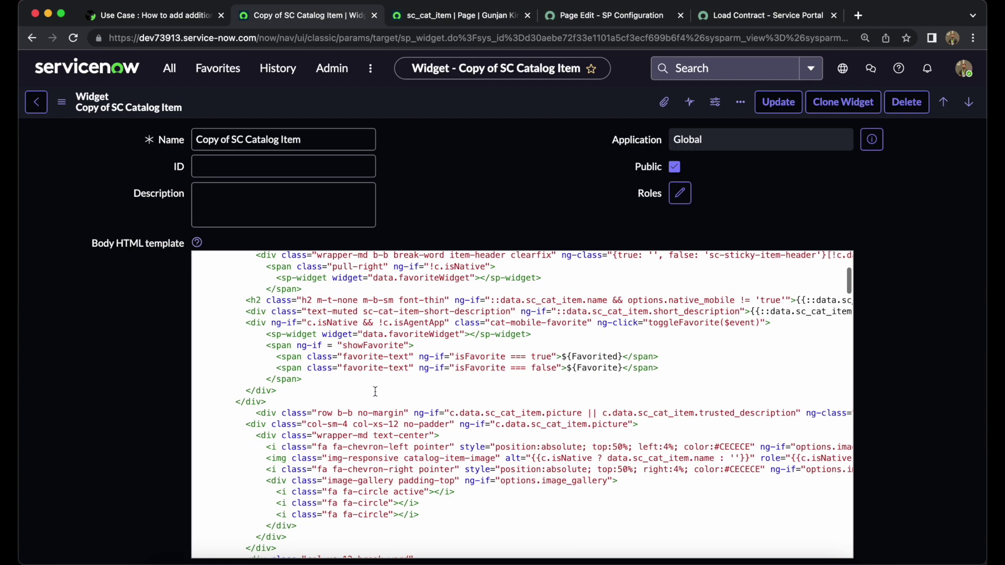
scroll(374, 391, down, 1)
scroll(375, 392, up, 1)
scroll(375, 391, down, 5)
scroll(375, 392, down, 3)
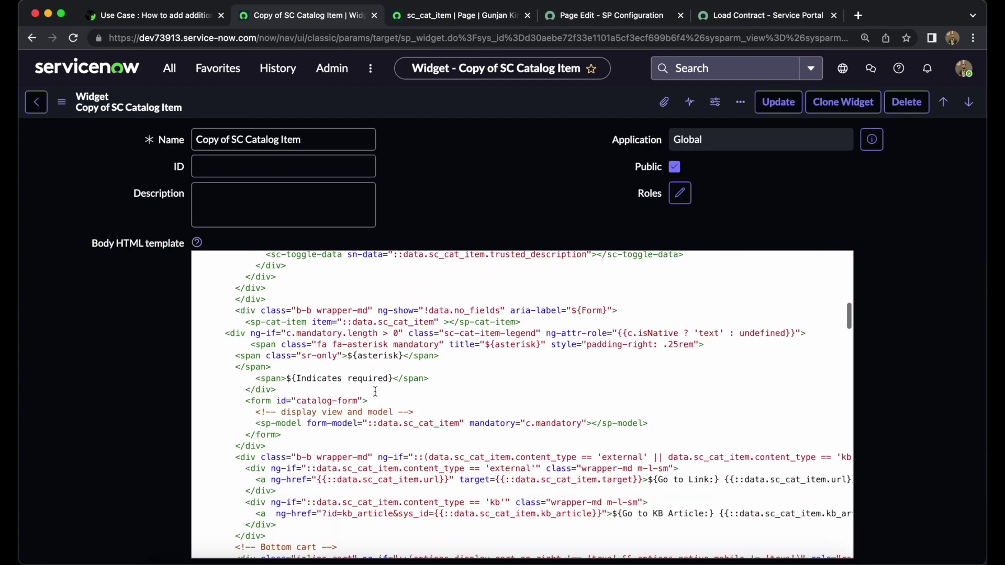
scroll(375, 391, down, 2)
scroll(374, 391, down, 1)
scroll(375, 391, down, 1)
scroll(375, 391, down, 3)
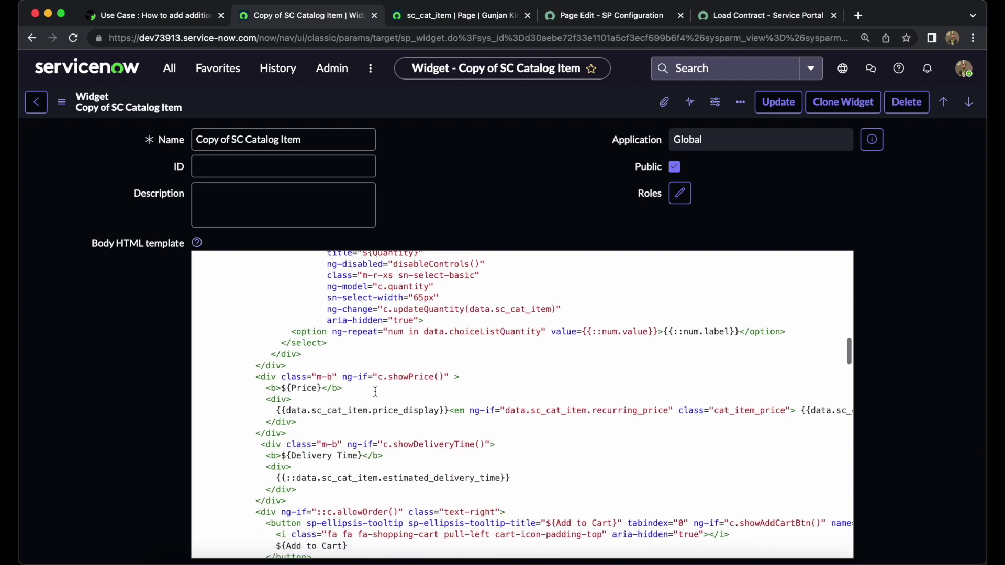
scroll(374, 391, down, 3)
scroll(375, 391, down, 1)
scroll(375, 391, down, 2)
scroll(374, 391, down, 2)
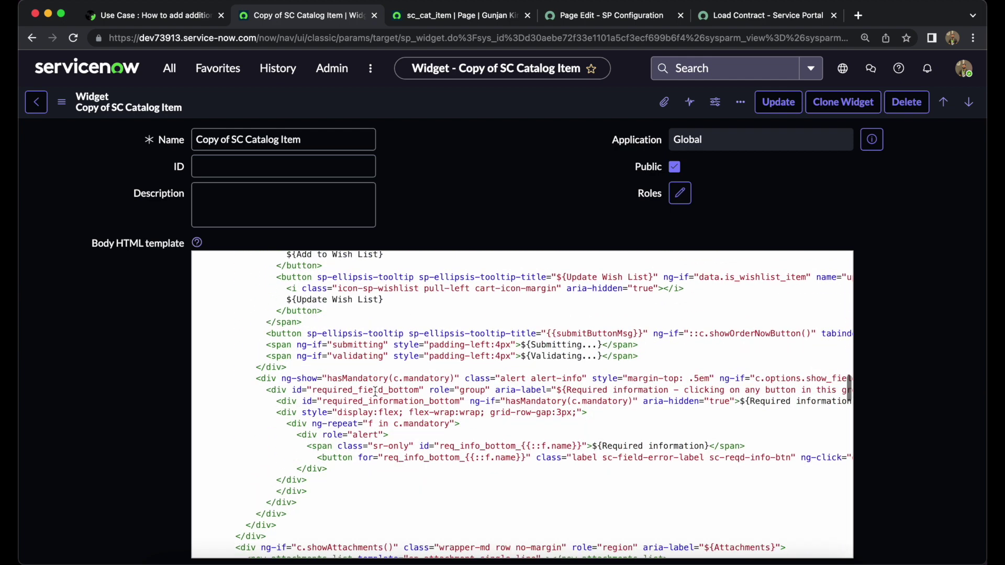
drag(266, 334, 640, 357)
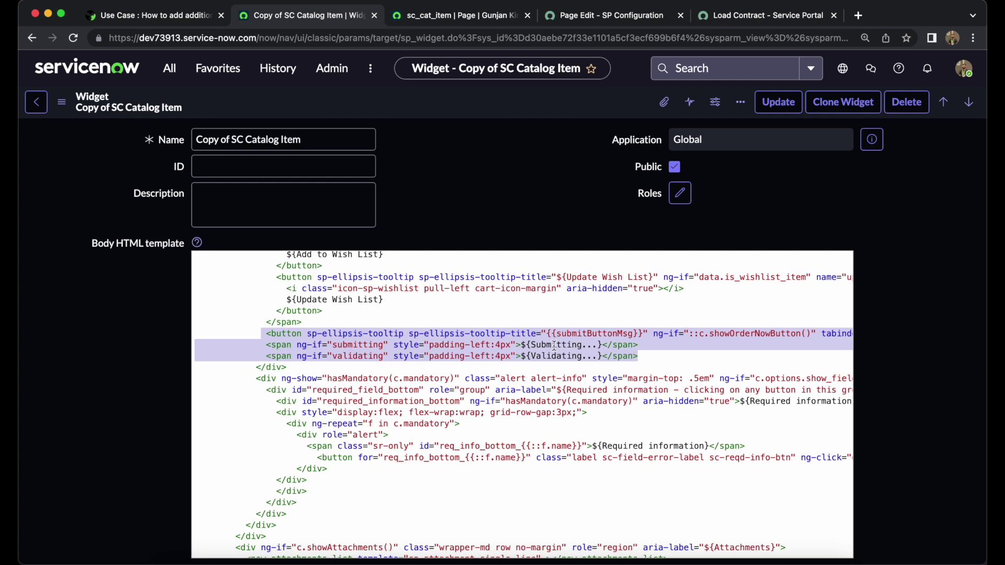
scroll(556, 345, down, 3)
scroll(541, 369, down, 3)
scroll(519, 408, down, 2)
scroll(496, 437, down, 3)
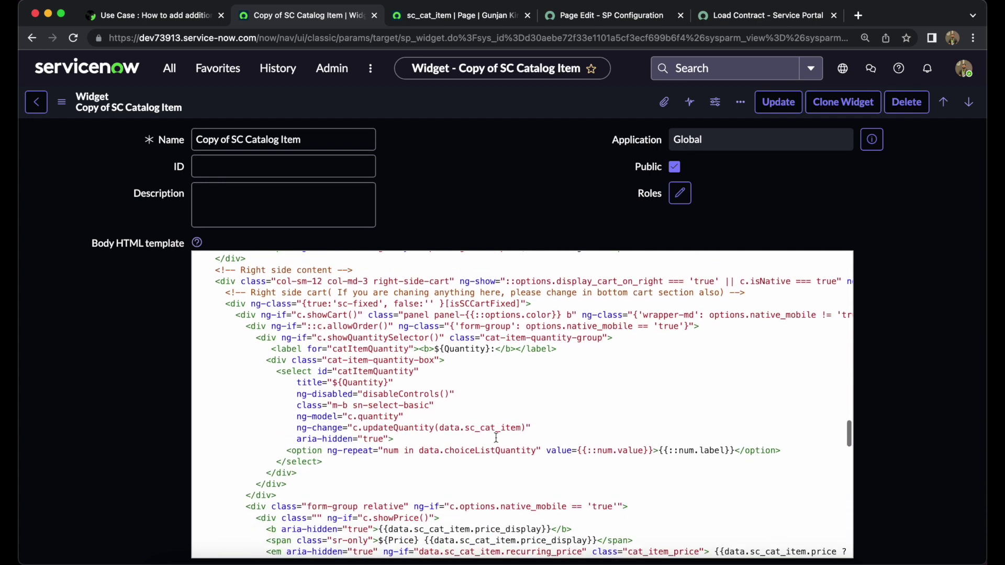
scroll(496, 437, down, 2)
scroll(497, 437, down, 2)
scroll(497, 437, down, 1)
scroll(496, 438, down, 2)
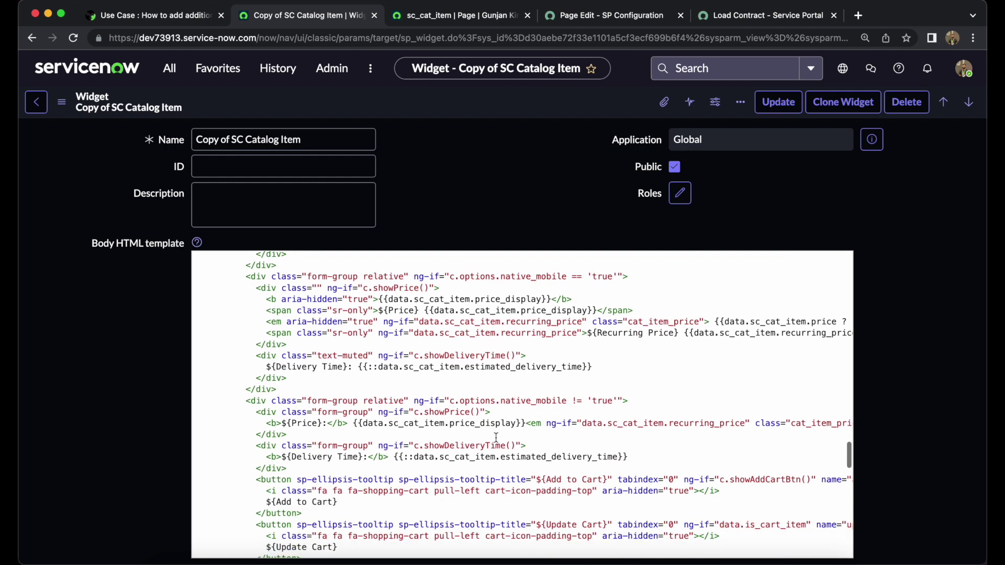
scroll(496, 437, down, 1)
scroll(496, 437, up, 1)
scroll(496, 437, up, 1)
scroll(497, 437, up, 2)
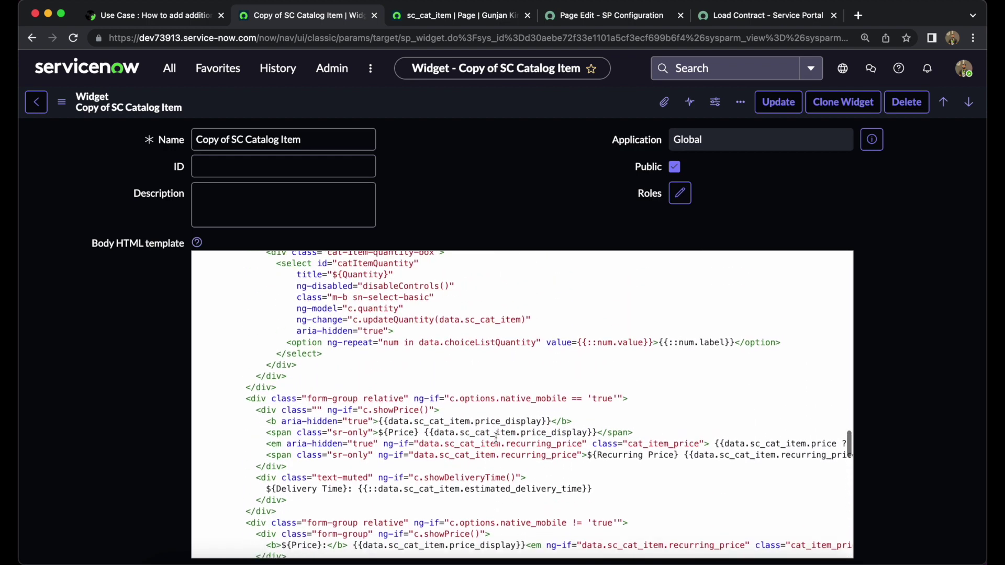
scroll(496, 437, up, 1)
scroll(497, 437, up, 2)
scroll(496, 437, up, 1)
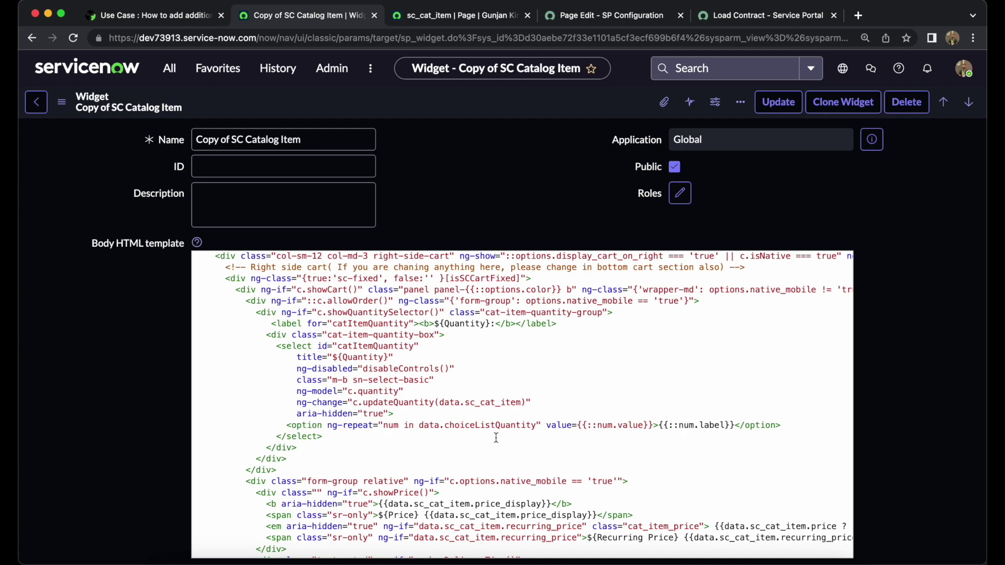
scroll(496, 438, down, 3)
scroll(496, 437, down, 2)
scroll(495, 438, down, 3)
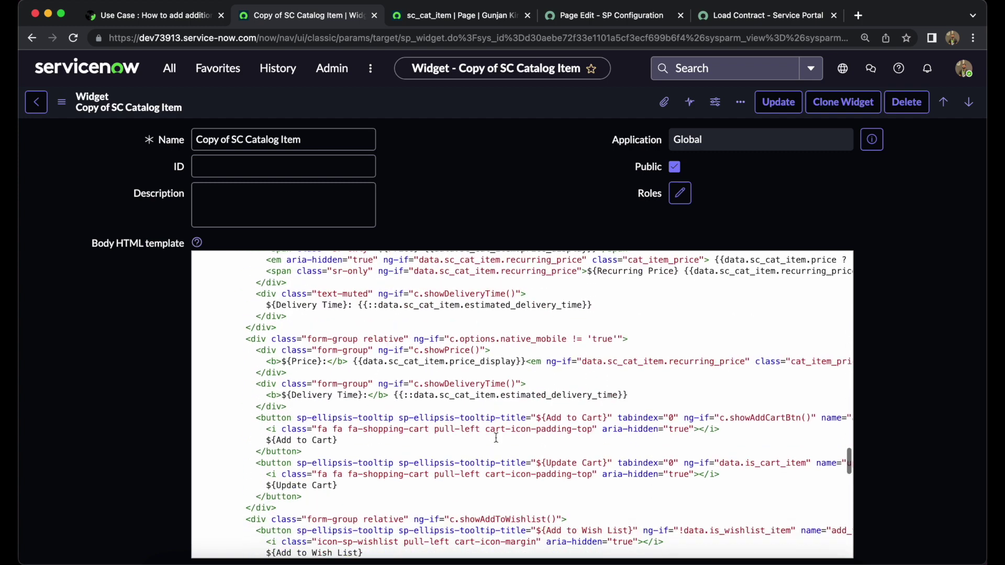
scroll(495, 437, down, 4)
scroll(495, 437, up, 1)
scroll(496, 437, up, 4)
scroll(495, 437, up, 3)
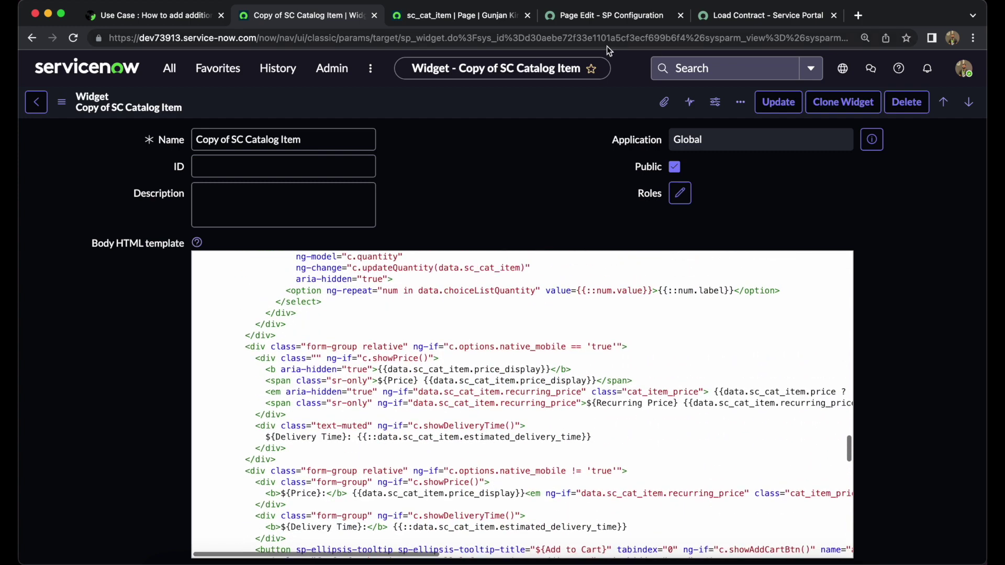
click(778, 9)
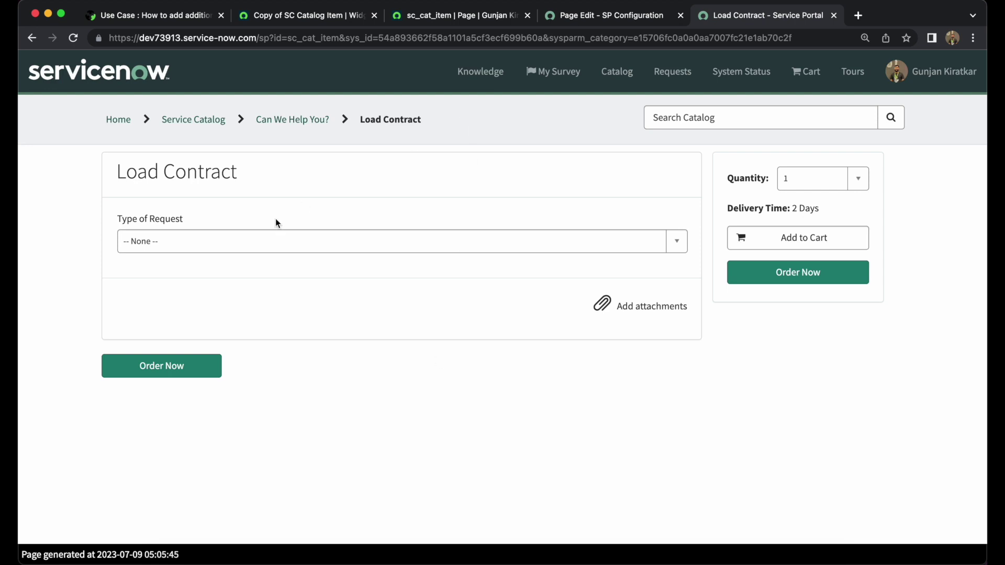
- Open the Maintain Items catalog list from the All menu
click(292, 15)
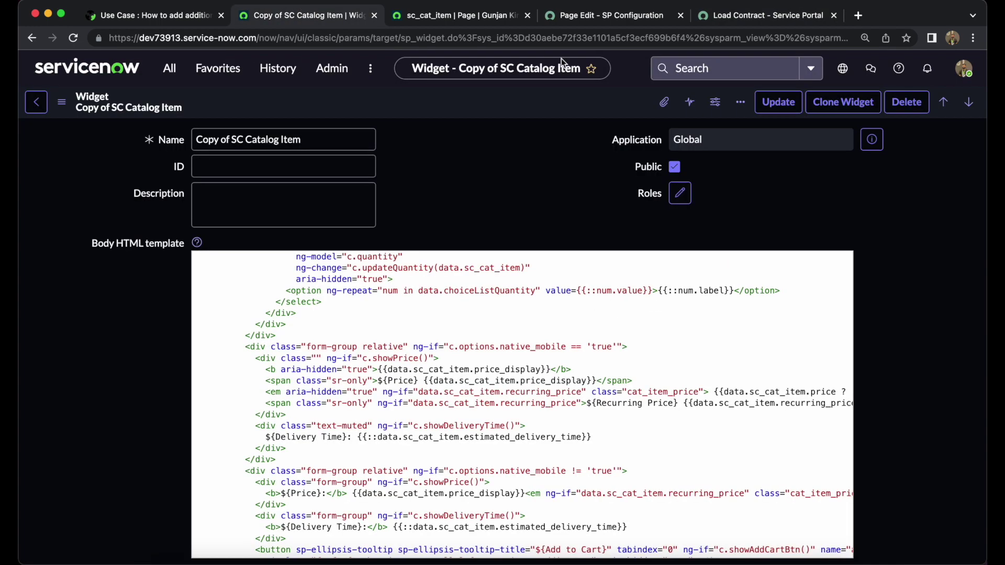
click(170, 69)
text(maintain ite)
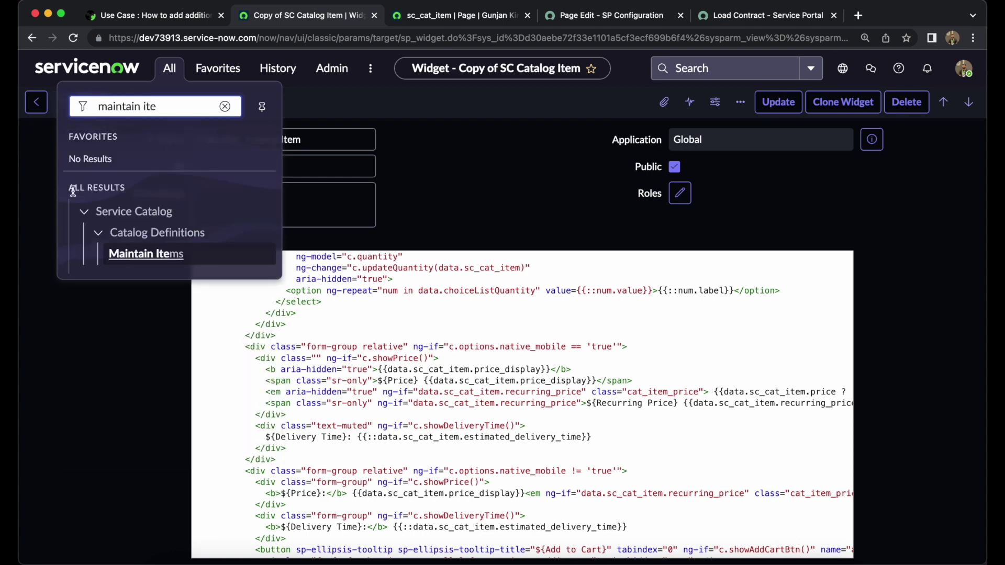
click(139, 253)
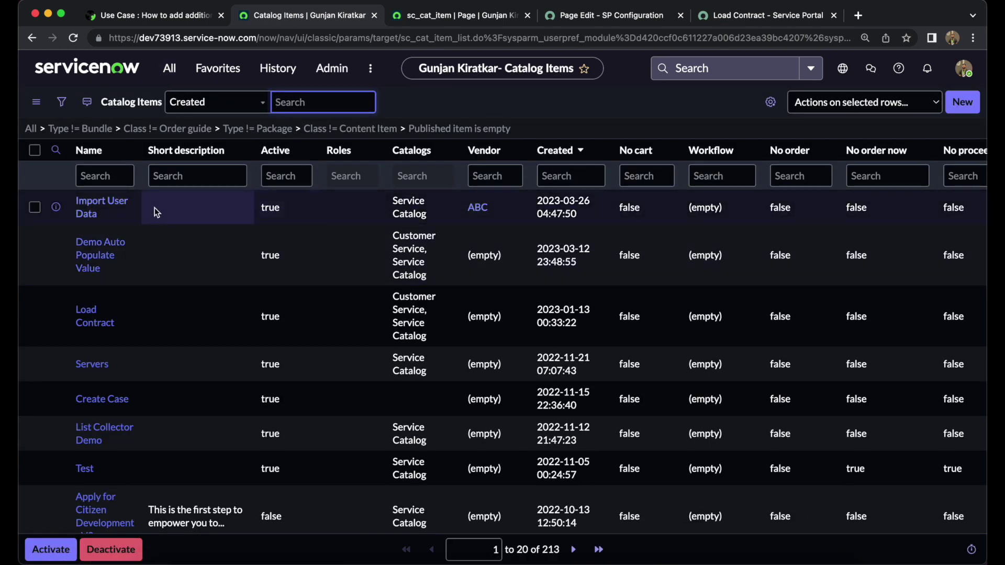
- Filter Catalog Items by the copied name 'Load Contract' and open its record
key(super+5)
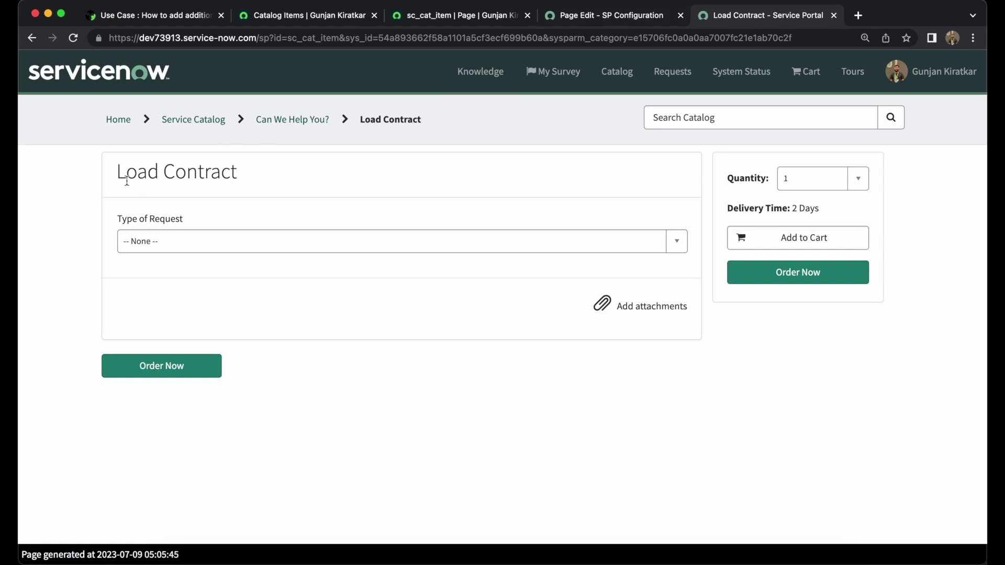
drag(117, 172, 282, 166)
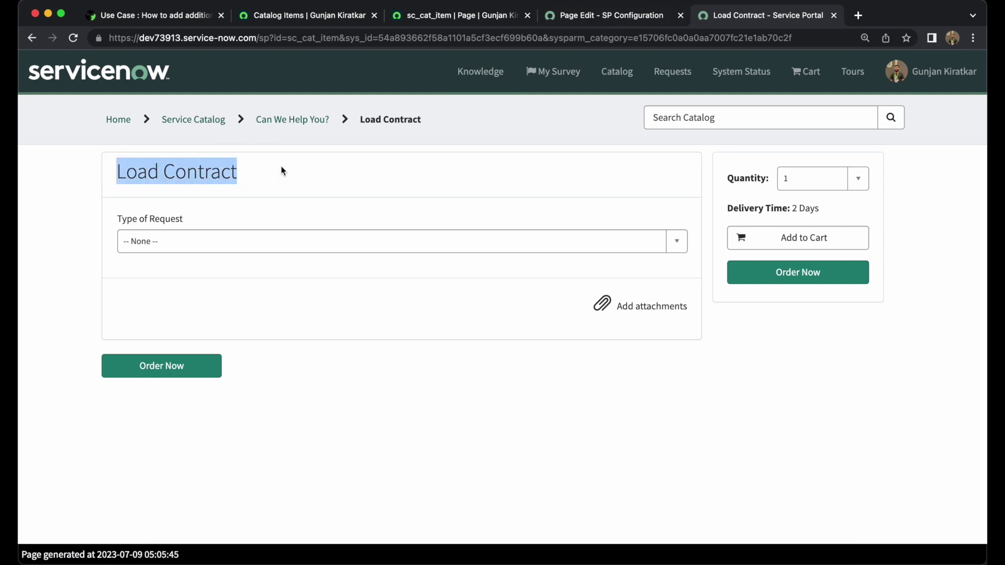
click(311, 16)
click(105, 177)
key(super+v)
key(Return)
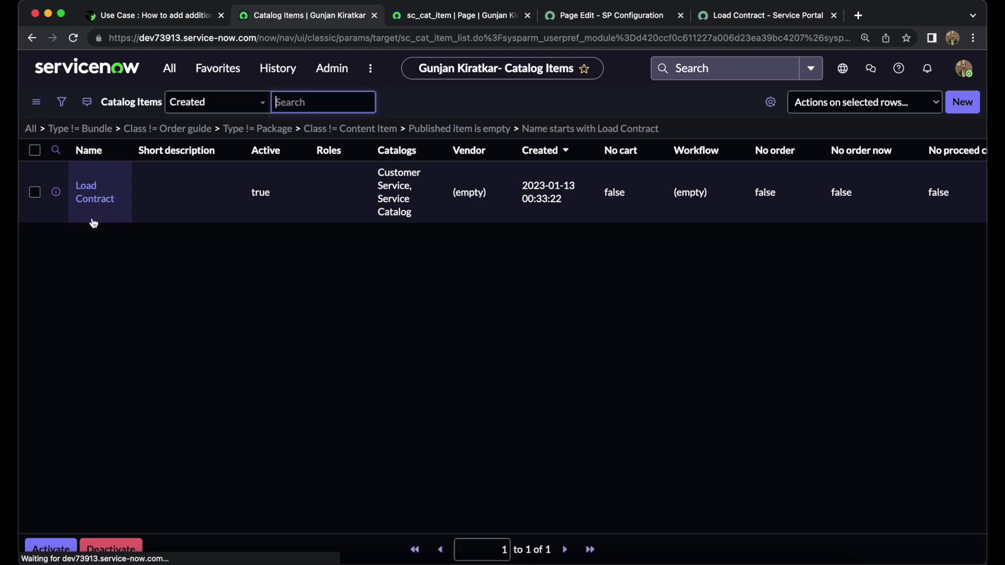
click(91, 231)
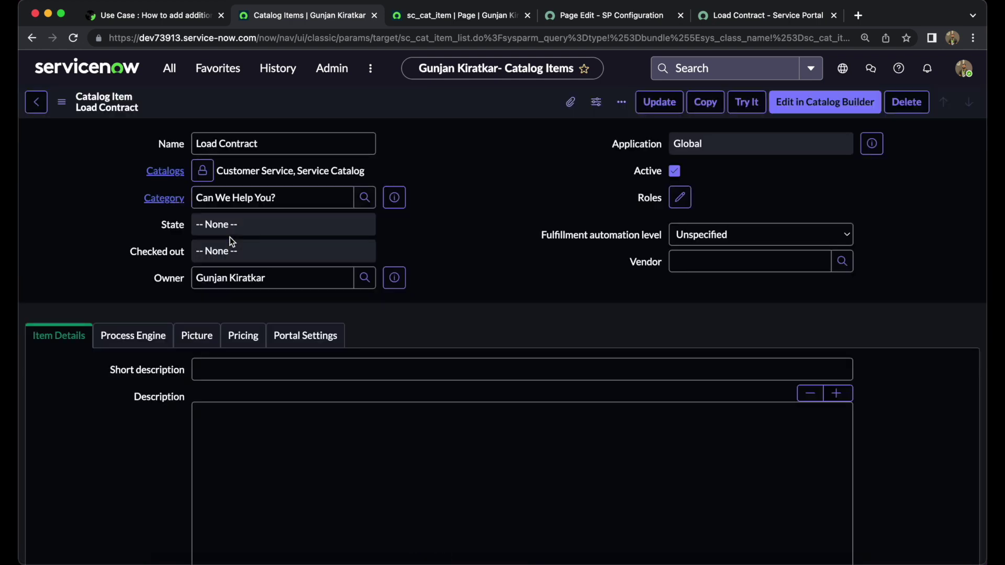
scroll(95, 384, down, 2)
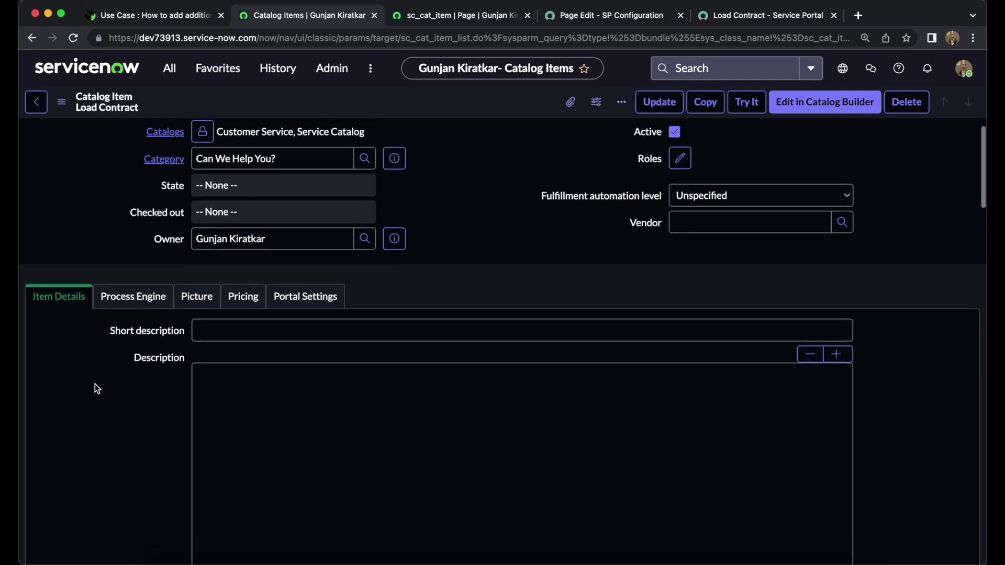
scroll(95, 384, down, 4)
- Set the Load Contract item's Portal Settings request method to Submit
click(333, 196)
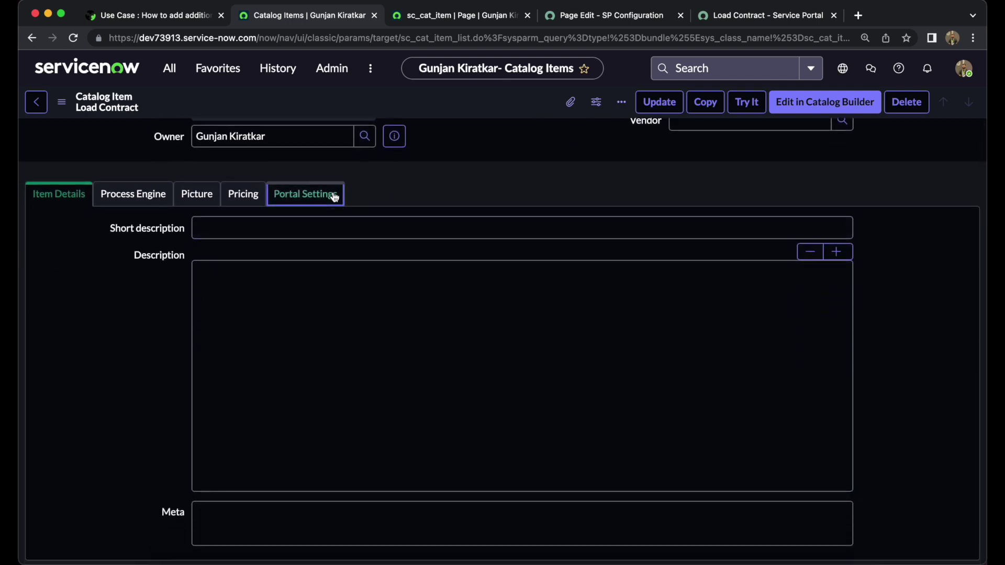
click(302, 231)
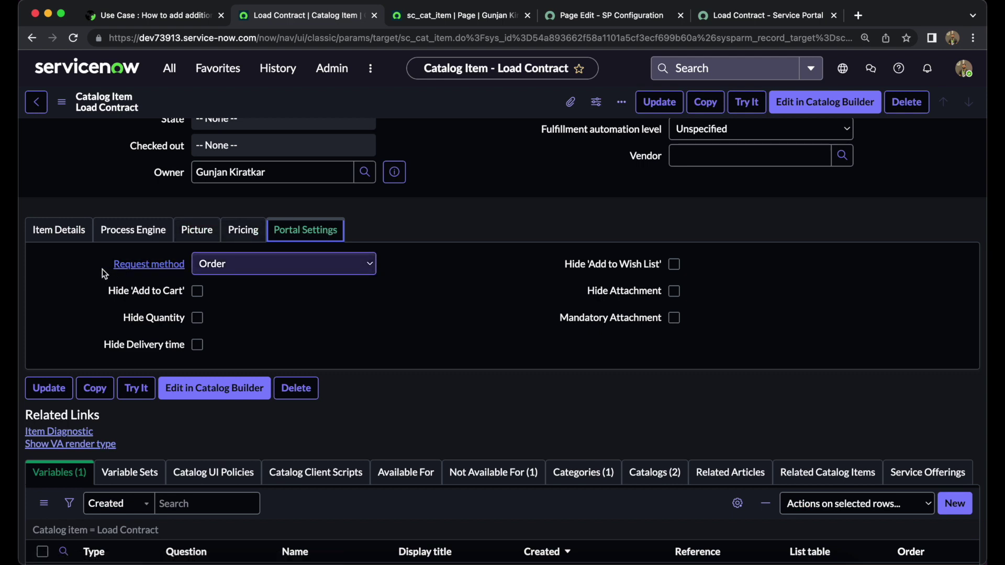
click(252, 265)
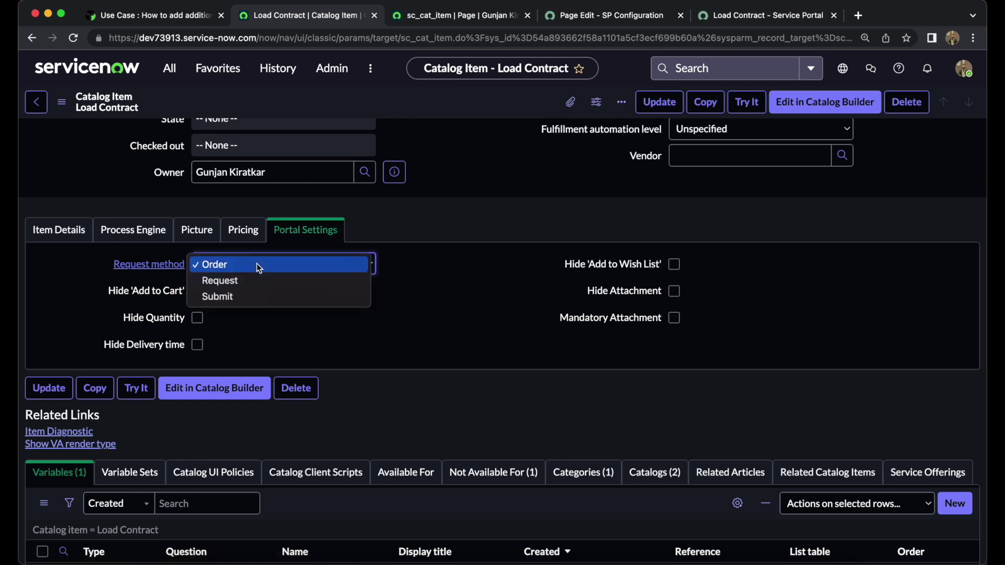
click(229, 297)
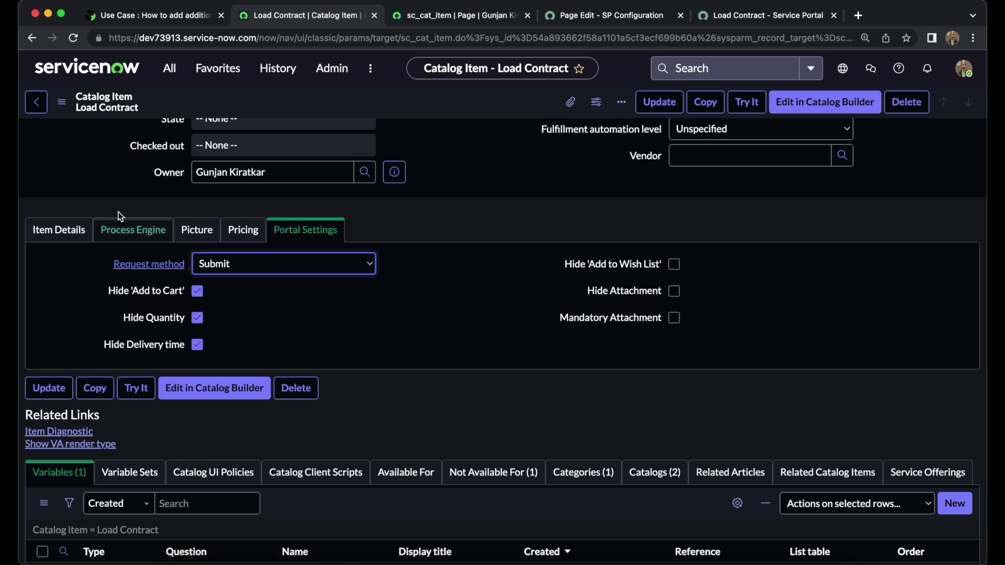
- Save the Load Contract catalog item from the form header context menu
right_click(89, 110)
click(93, 115)
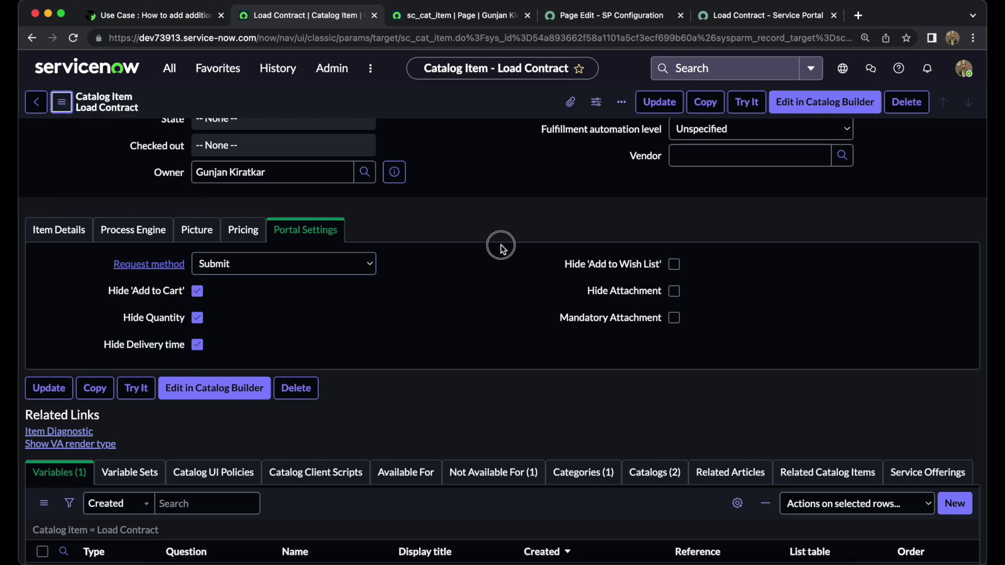
click(63, 103)
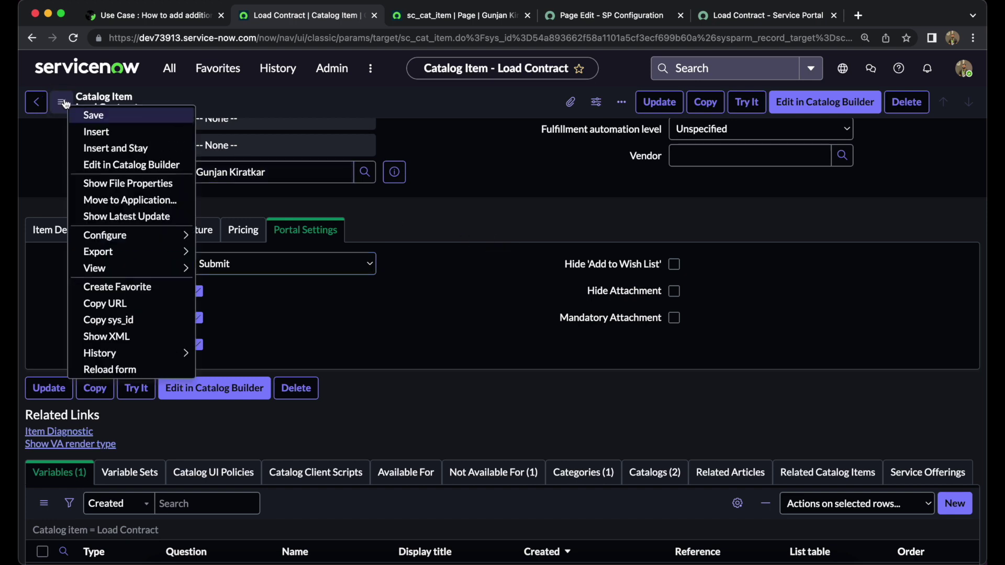
click(93, 115)
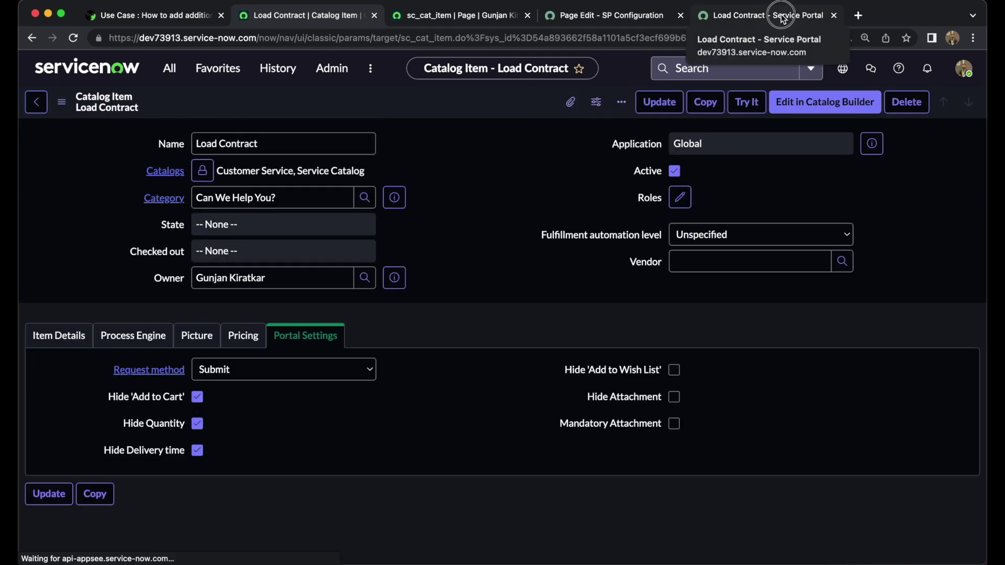
click(782, 20)
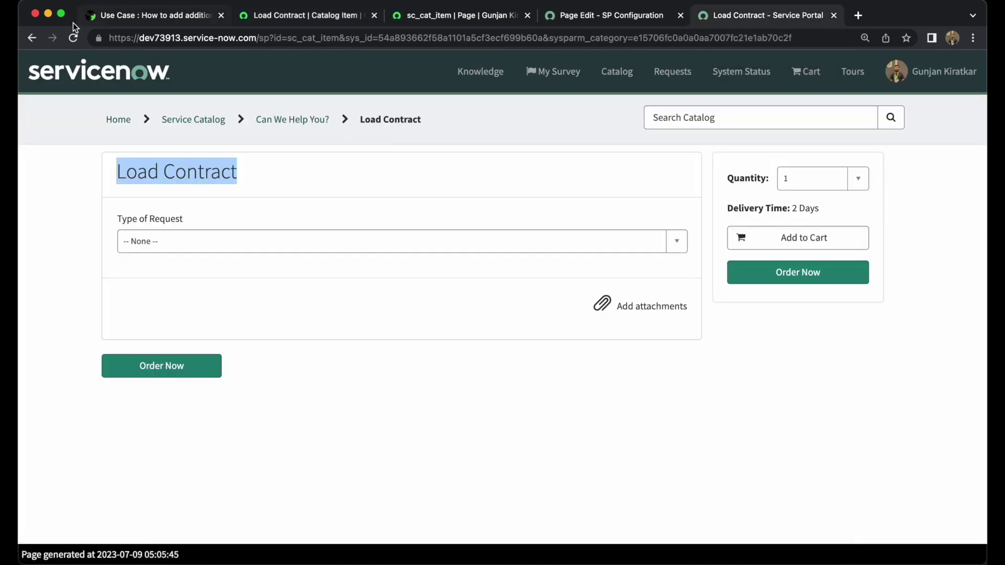
- Reload the Load Contract portal page to show only Submit buttons
click(73, 38)
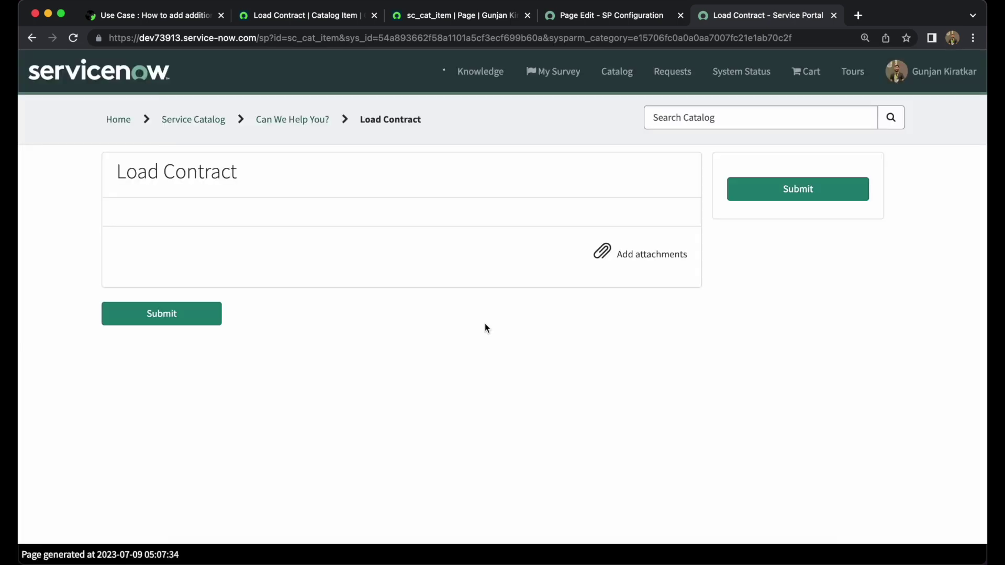